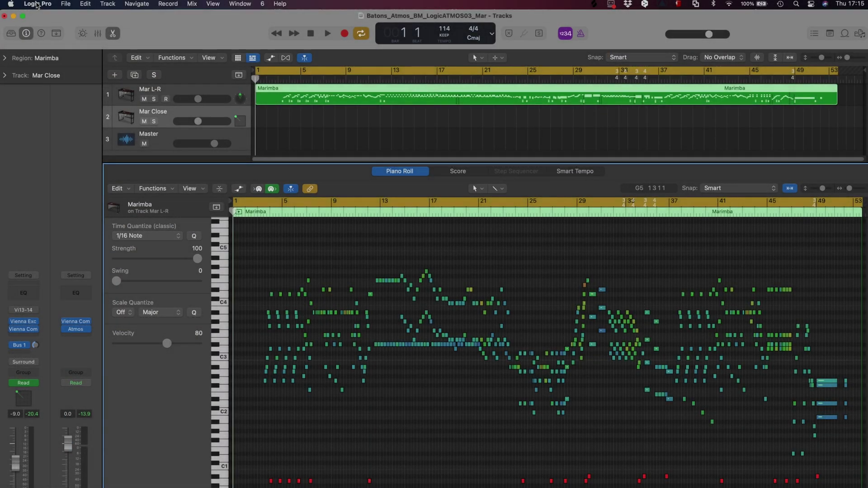
click(37, 4)
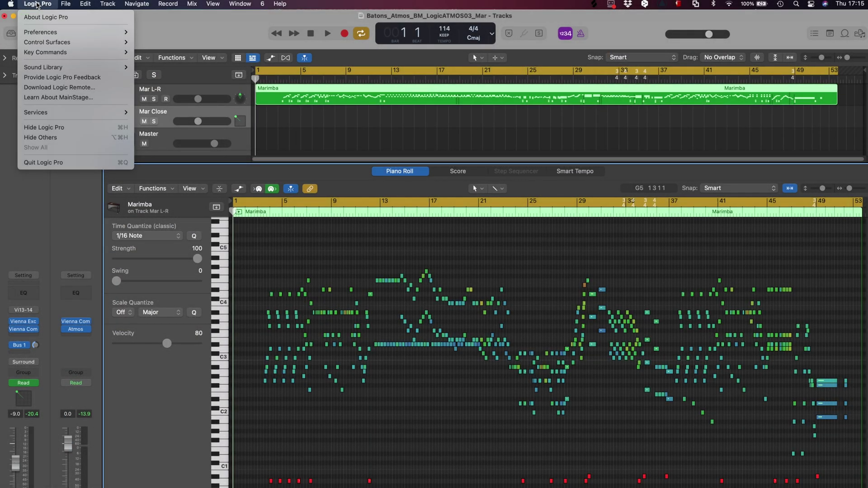
mouse_move(41, 32)
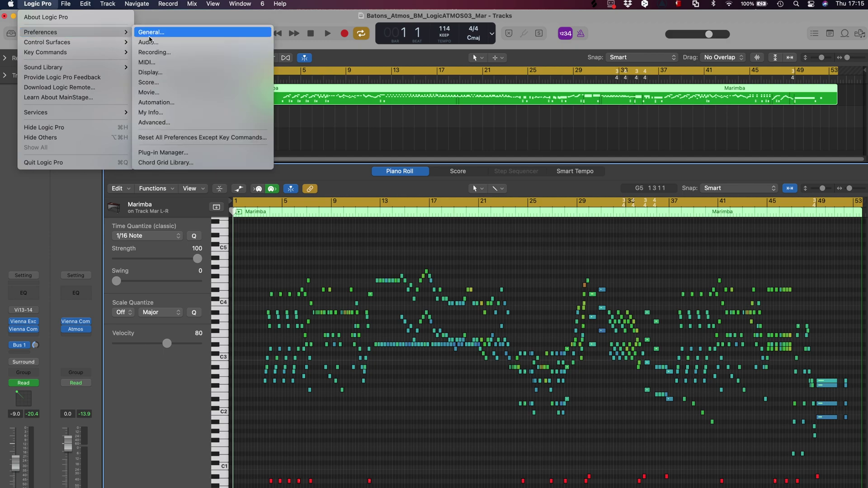
click(154, 33)
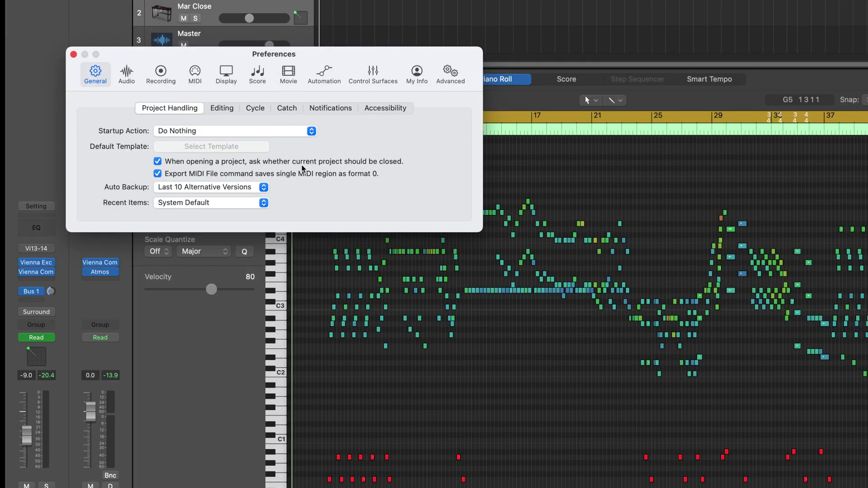
click(126, 75)
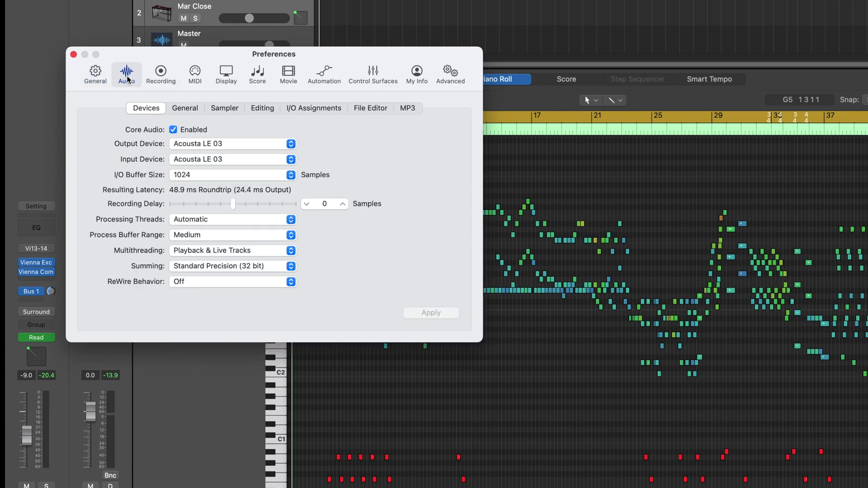
click(310, 109)
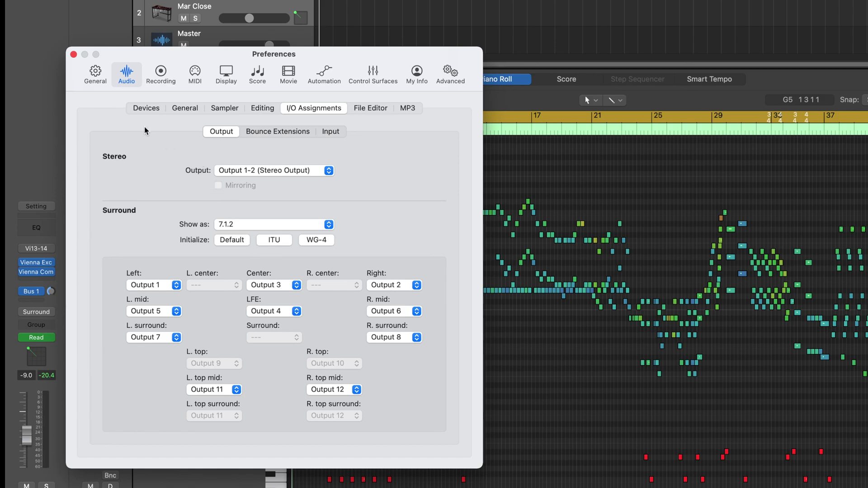
click(74, 55)
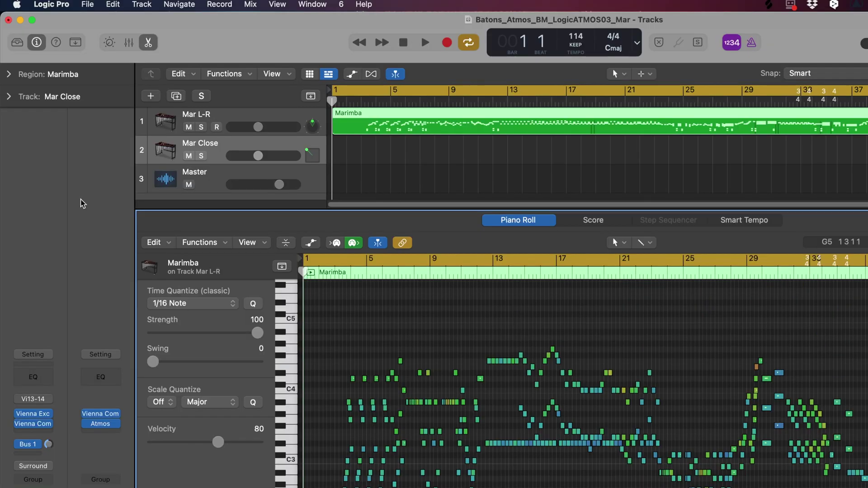
Switch the project's spatial audio to Dolby Atmos, keeping 7.1.2 surround at 48 kHz
click(87, 6)
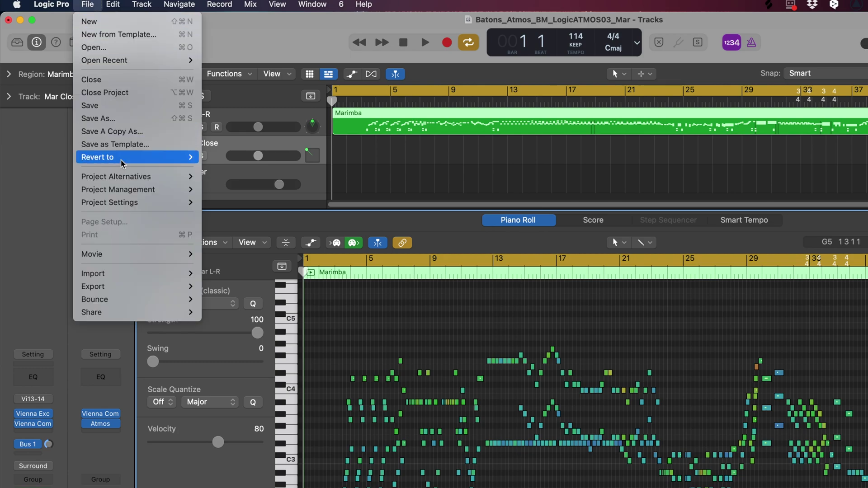
mouse_move(109, 203)
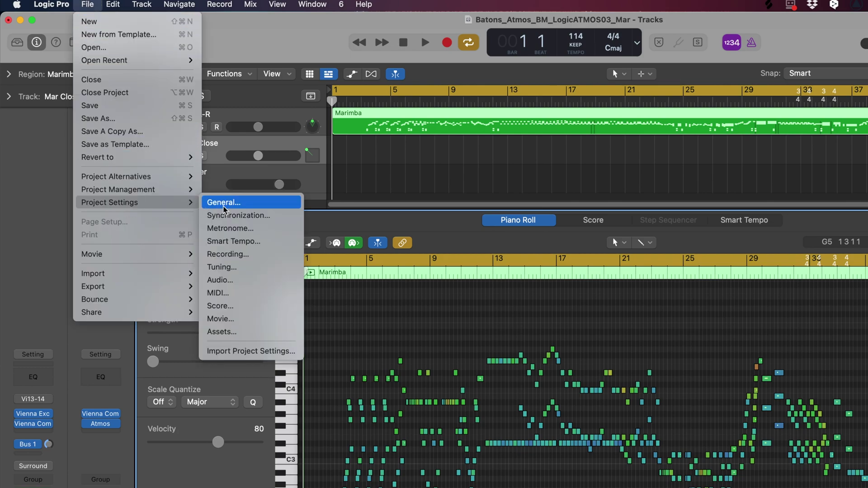
click(225, 282)
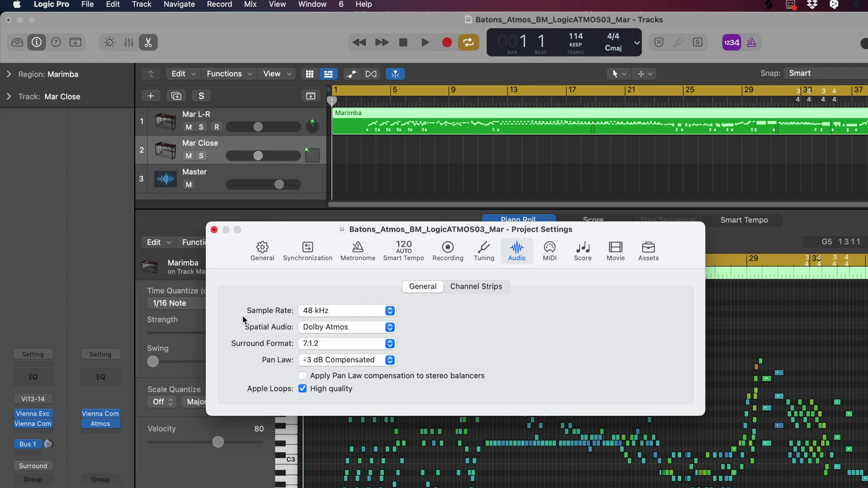
click(330, 328)
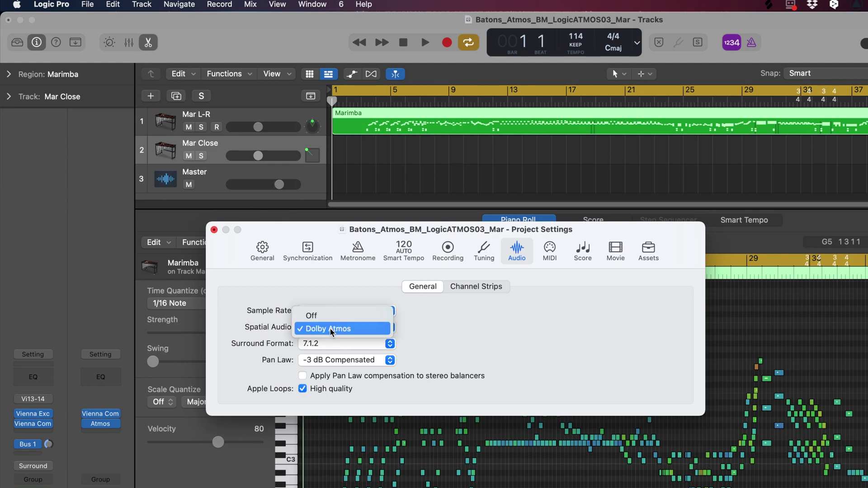
click(331, 329)
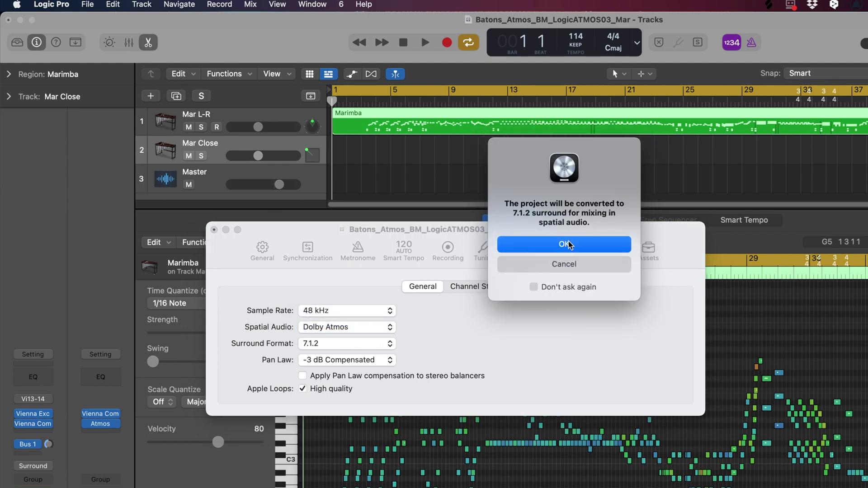
click(536, 246)
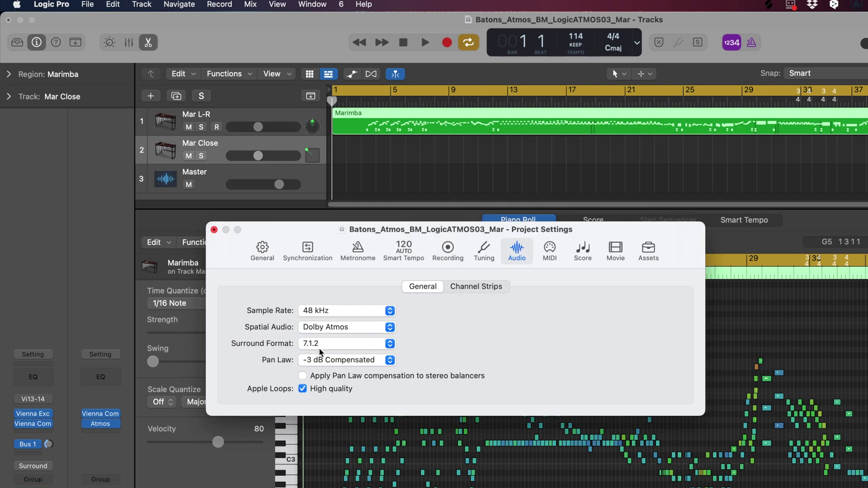
click(321, 349)
click(324, 347)
click(334, 311)
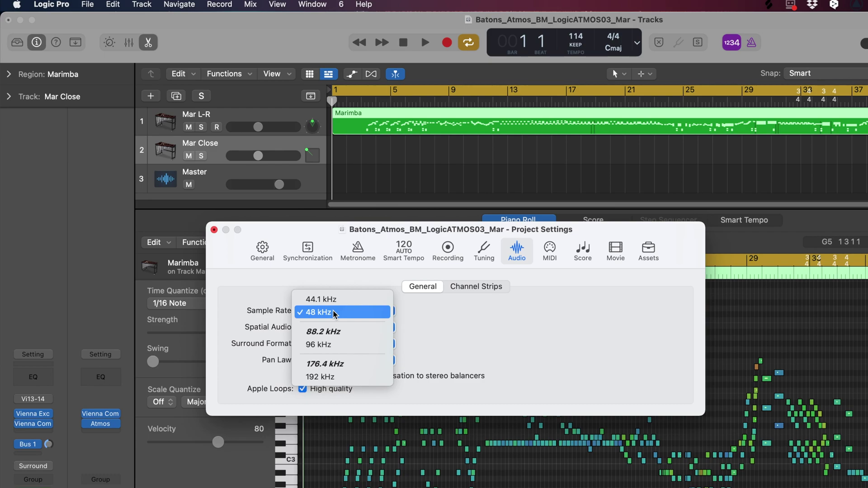
click(333, 313)
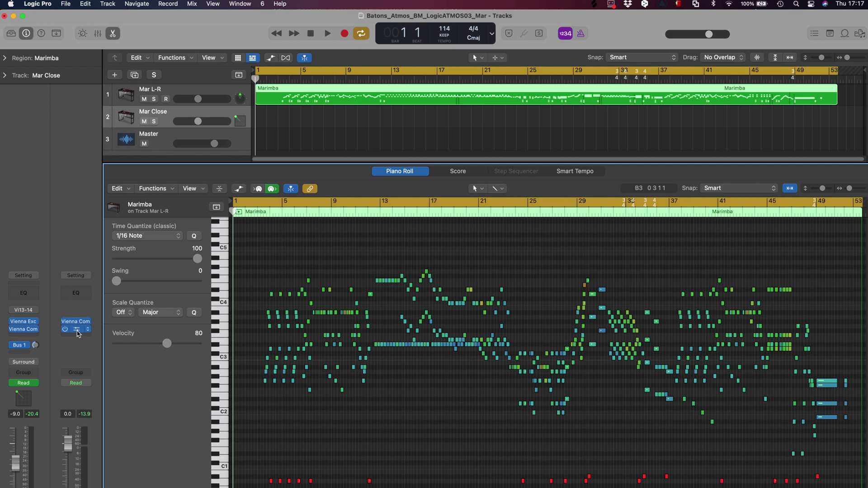
click(77, 330)
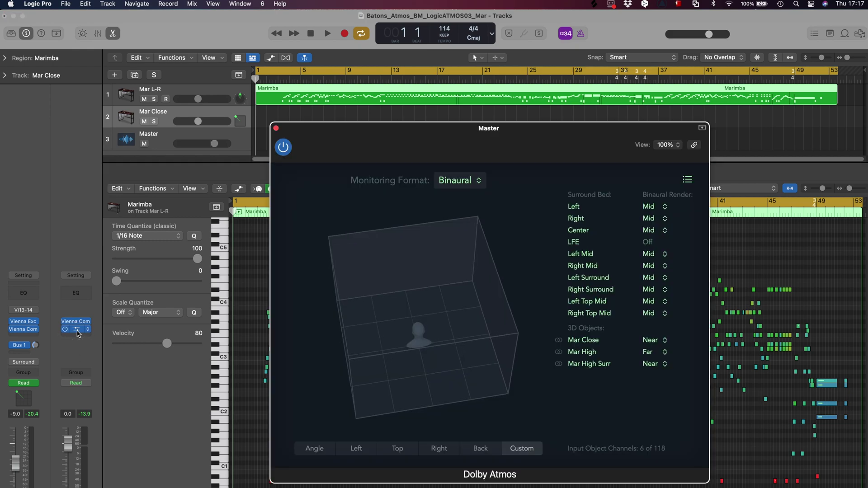
drag(449, 130, 330, 90)
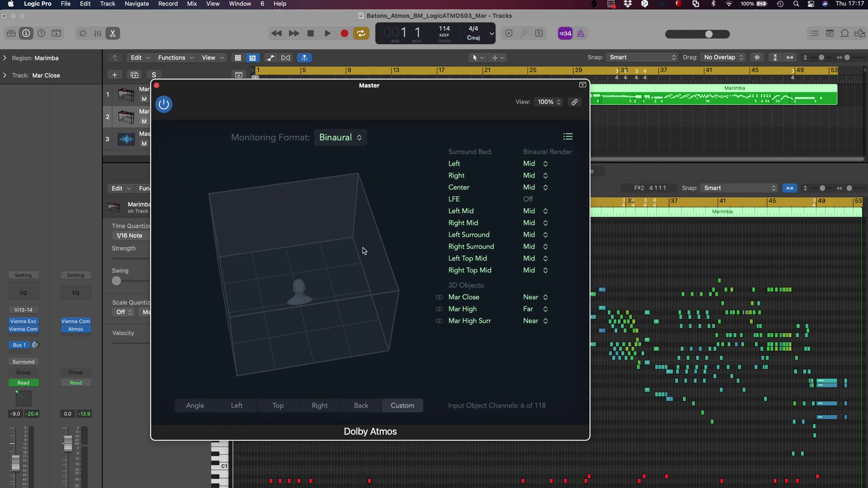
mouse_move(365, 255)
mouse_down()
mouse_move(314, 237)
mouse_move(344, 213)
mouse_up()
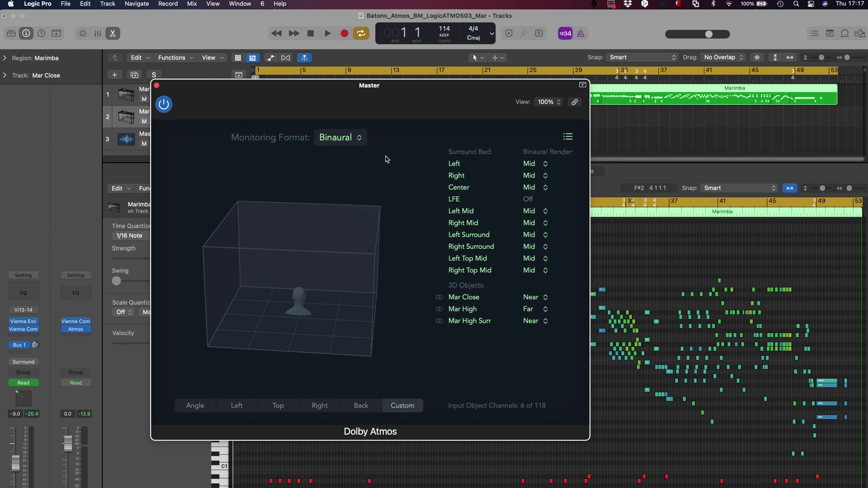
click(342, 141)
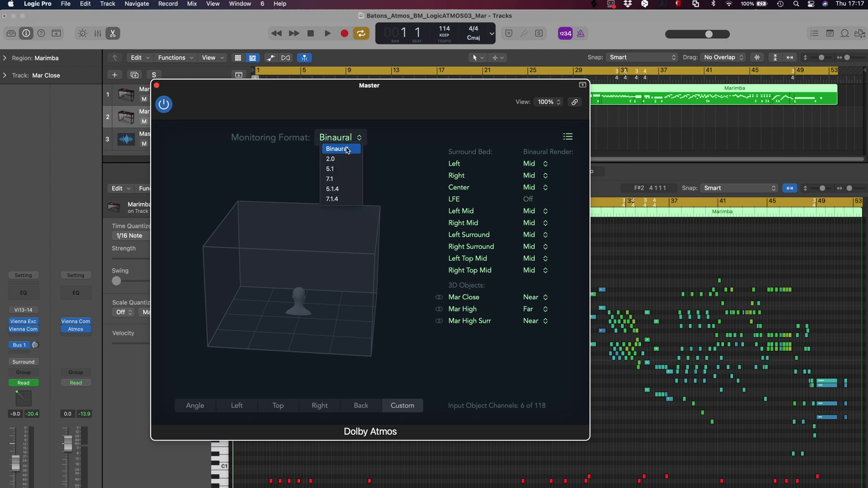
click(346, 150)
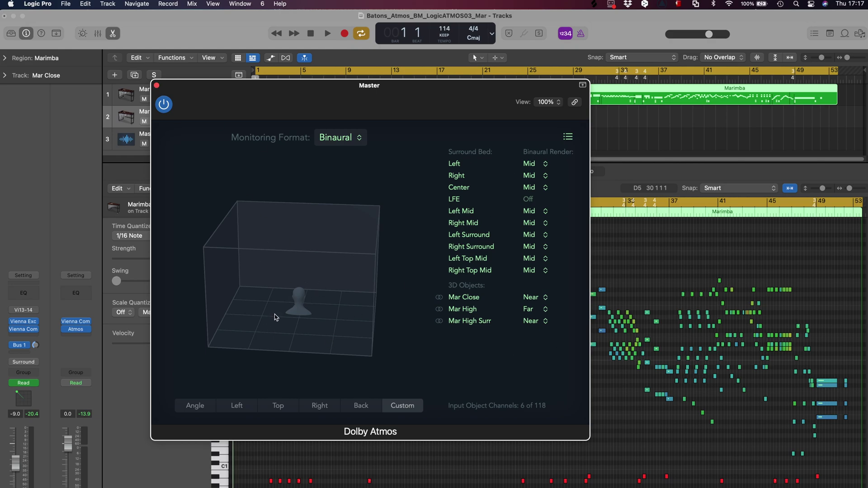
drag(275, 317, 280, 378)
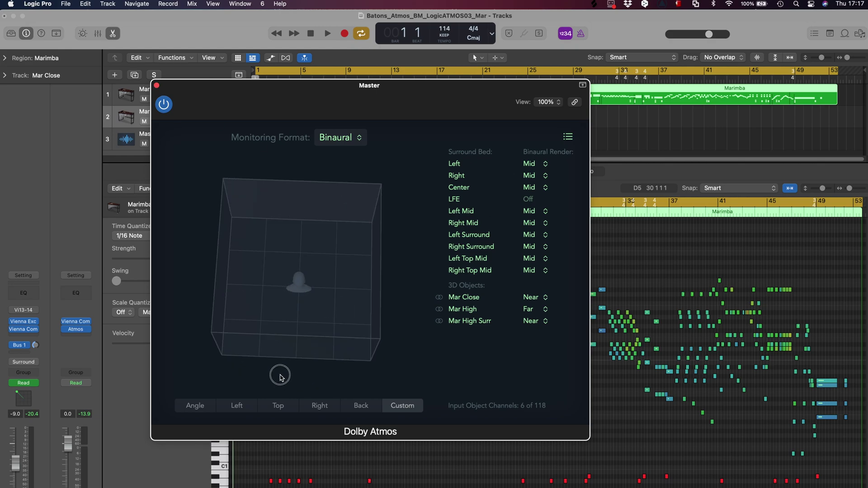
drag(281, 378, 289, 360)
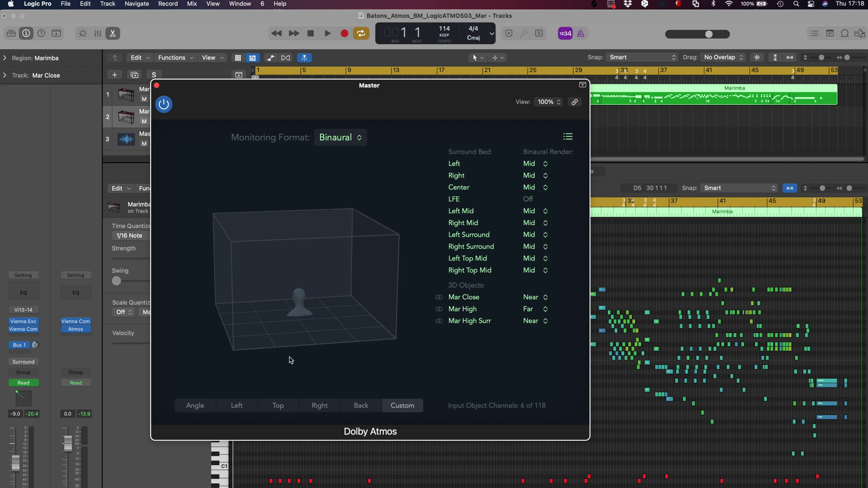
click(279, 406)
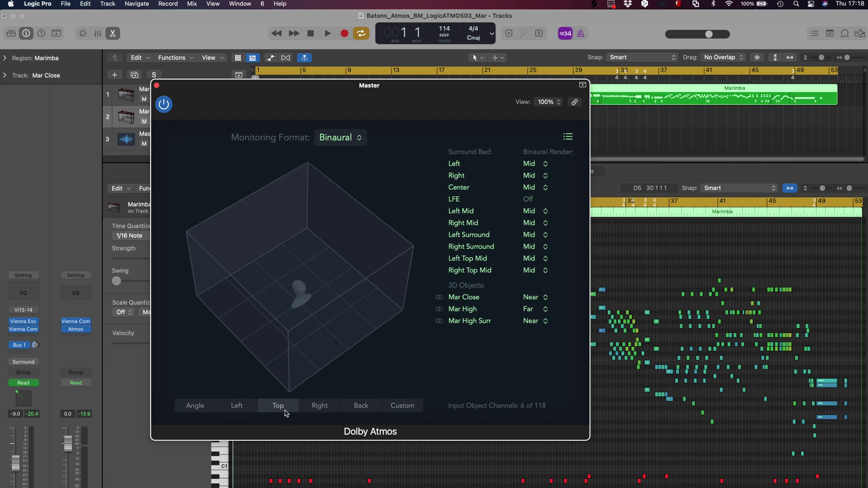
mouse_move(349, 324)
mouse_down()
mouse_move(342, 353)
mouse_move(331, 352)
mouse_up()
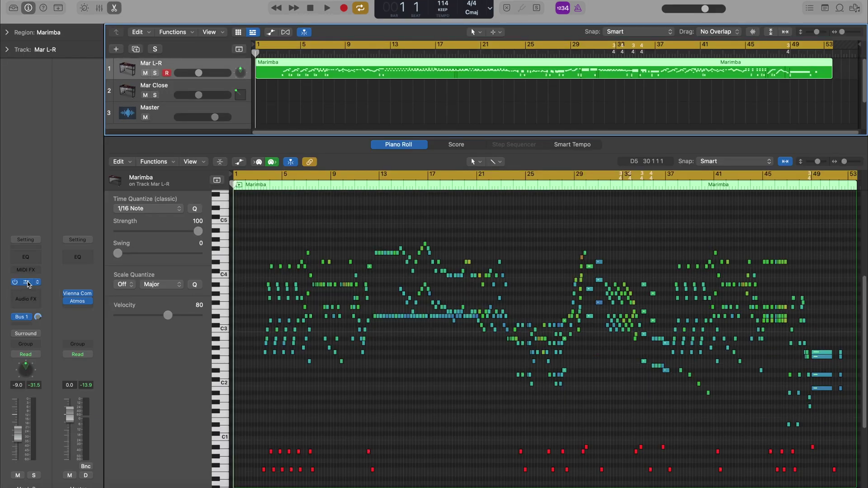
Inspect Mar L-R's Synchron Player mixer and the Close channel's pan settings
click(28, 285)
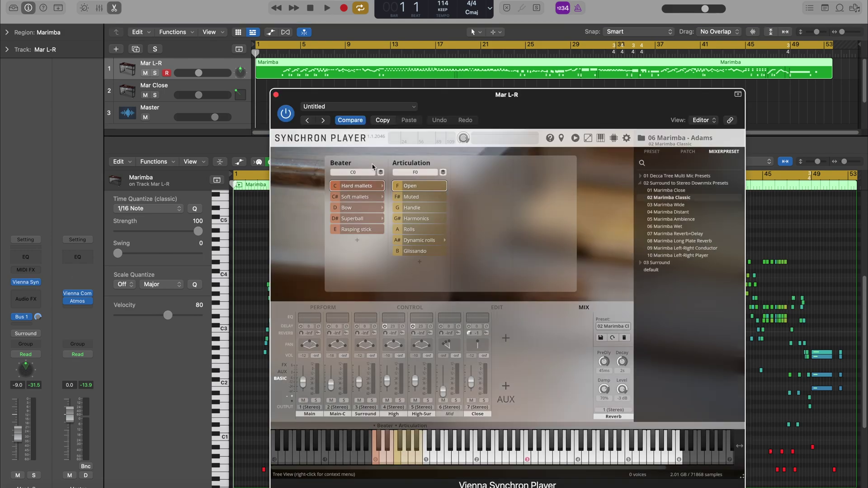
drag(470, 103, 320, 52)
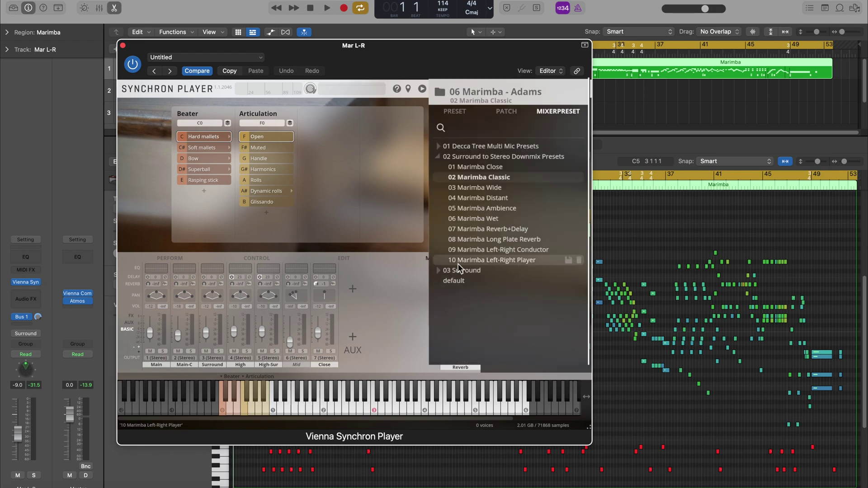
mouse_move(688, 217)
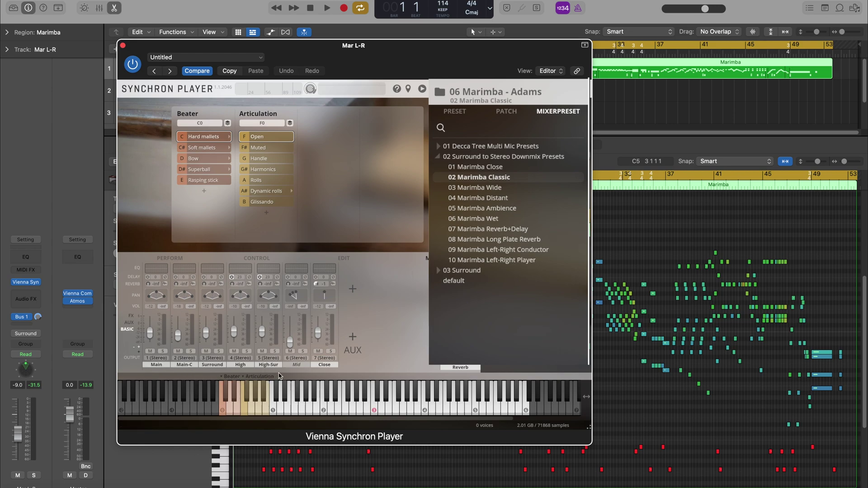
click(359, 362)
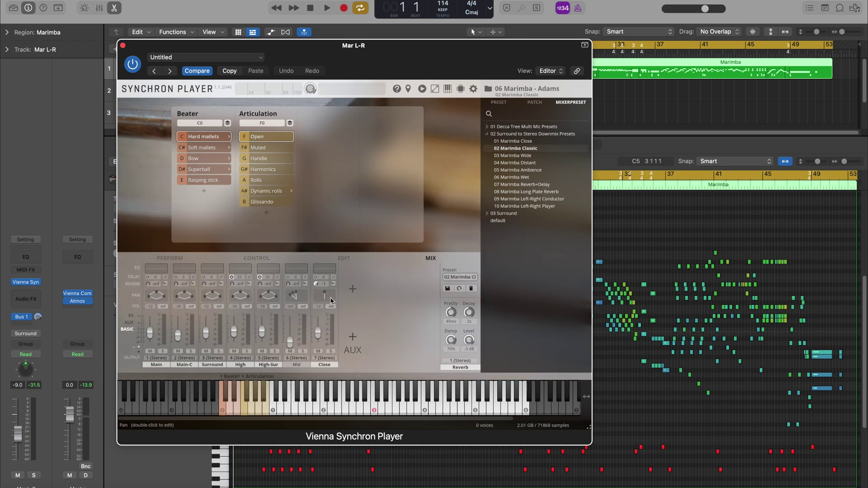
double_click(331, 301)
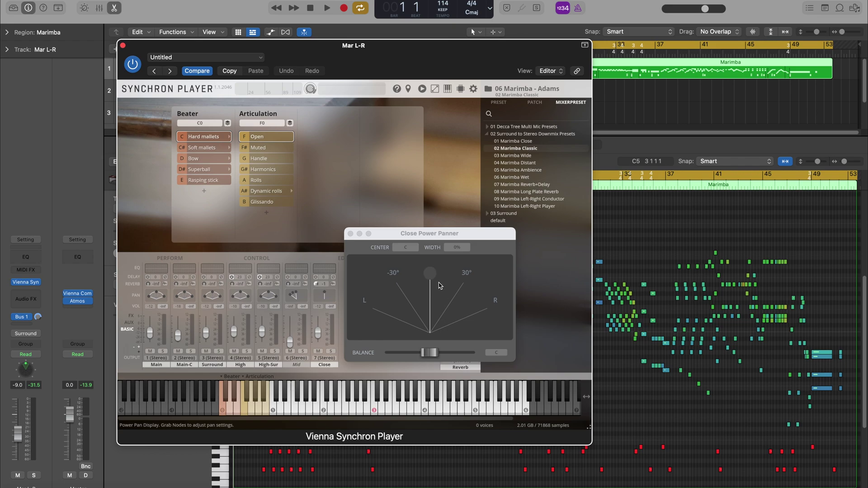
Replace Mar L-R's instrument with Synchron Player Multi-Output (16xStereo)
click(350, 234)
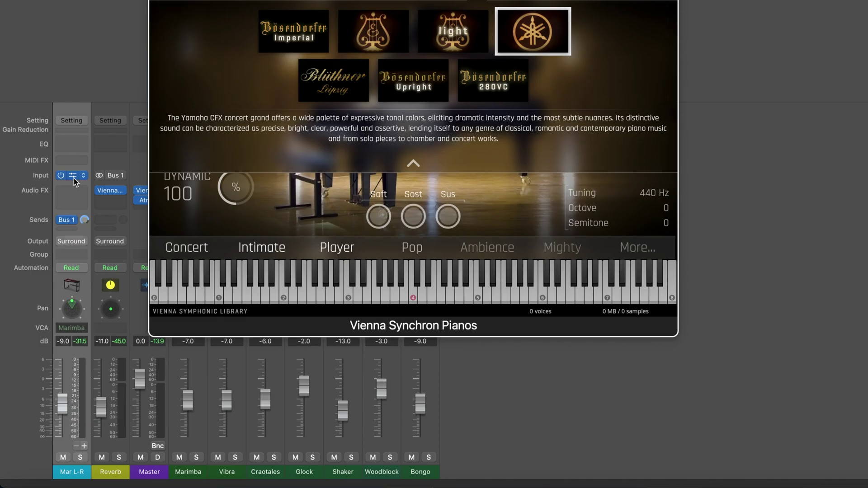
click(80, 177)
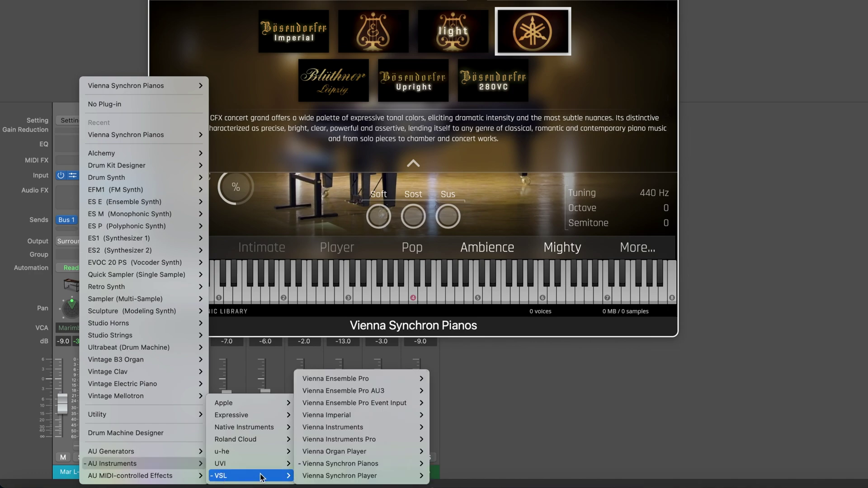
mouse_move(339, 476)
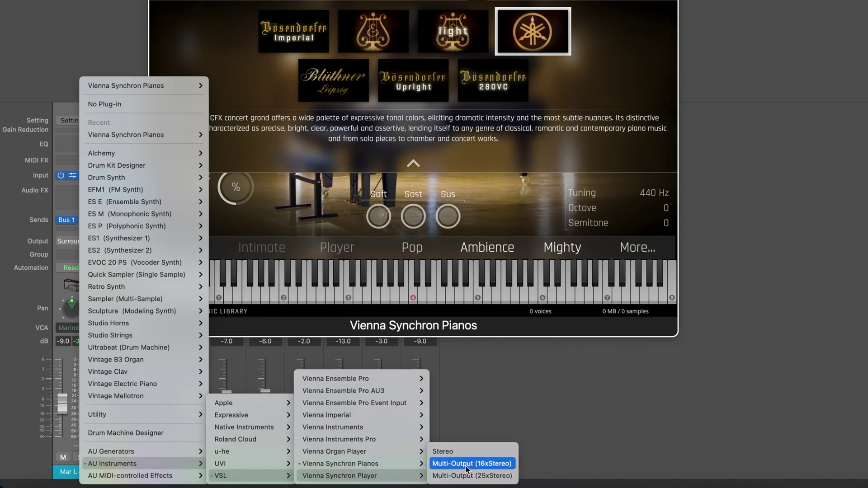
click(466, 465)
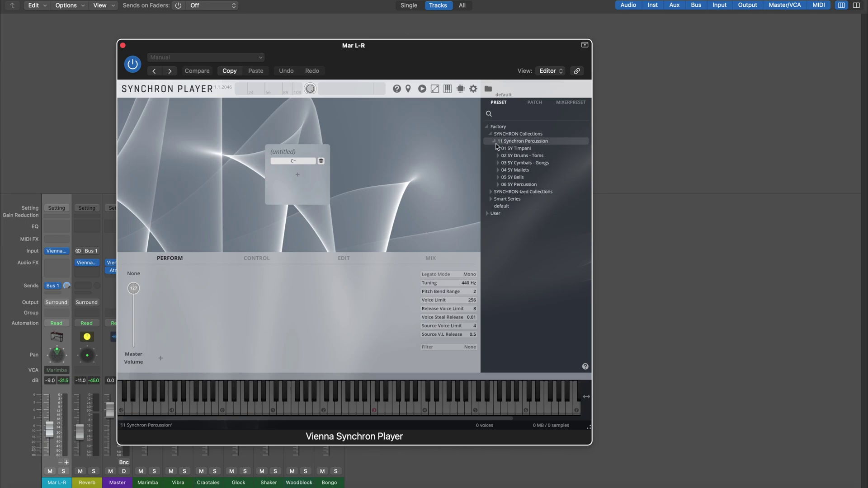
Load the 06 Marimba - Adams patch with the 02 Marimba Classic downmix mixer preset
double_click(530, 213)
click(571, 102)
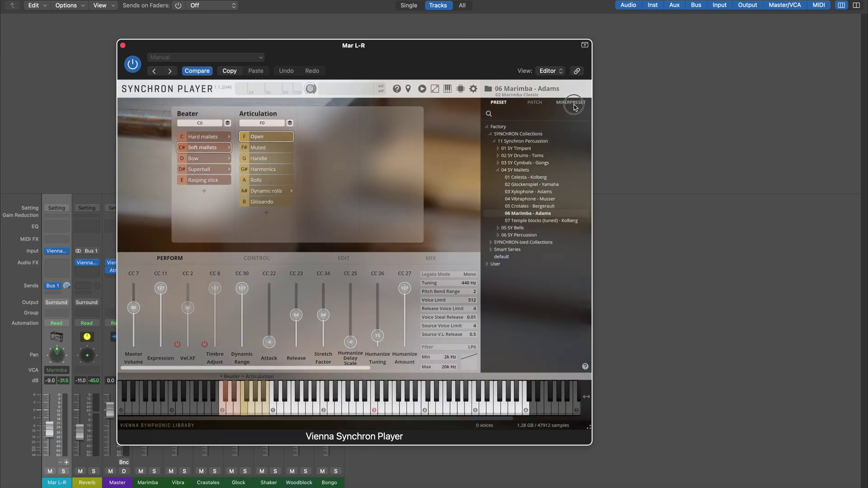
click(488, 206)
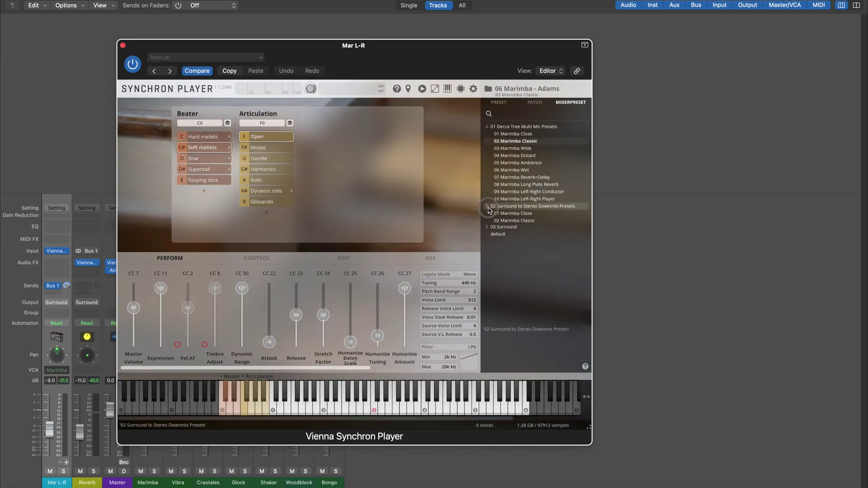
double_click(538, 224)
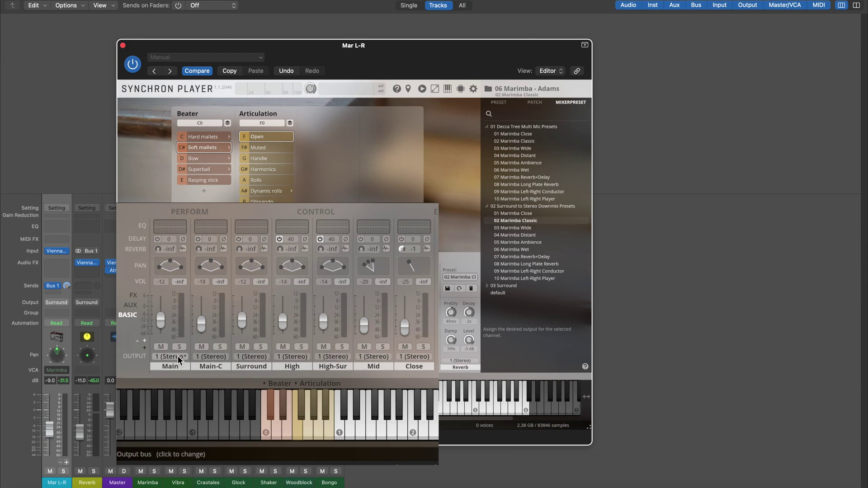
Route the Main-C, Surround, High, High-Sur, Mid and Close mics to outputs 2–7
click(218, 359)
click(222, 379)
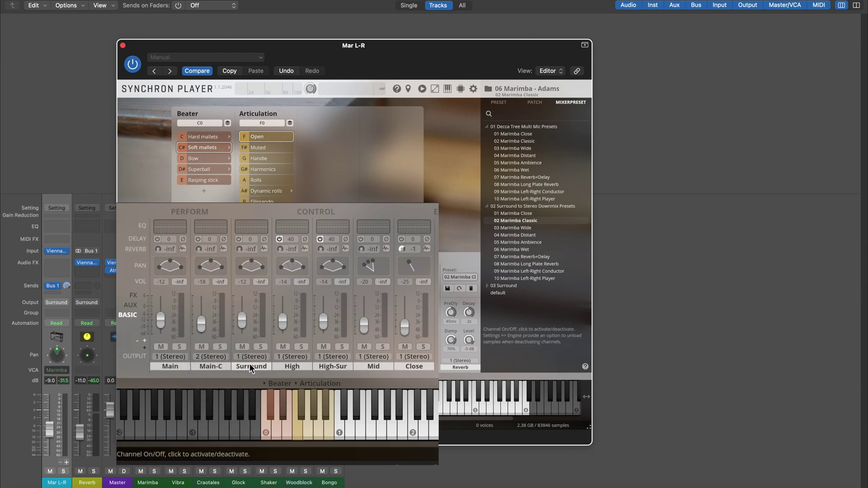
click(254, 358)
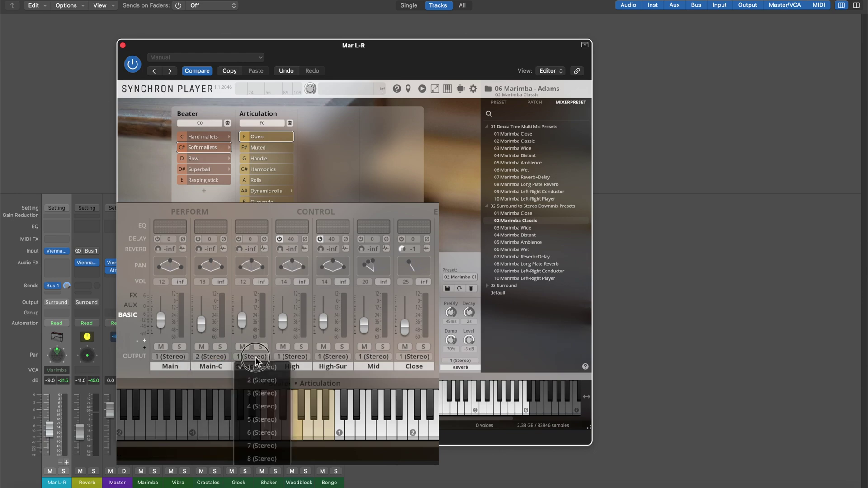
click(258, 395)
click(293, 358)
click(298, 406)
click(333, 357)
click(343, 419)
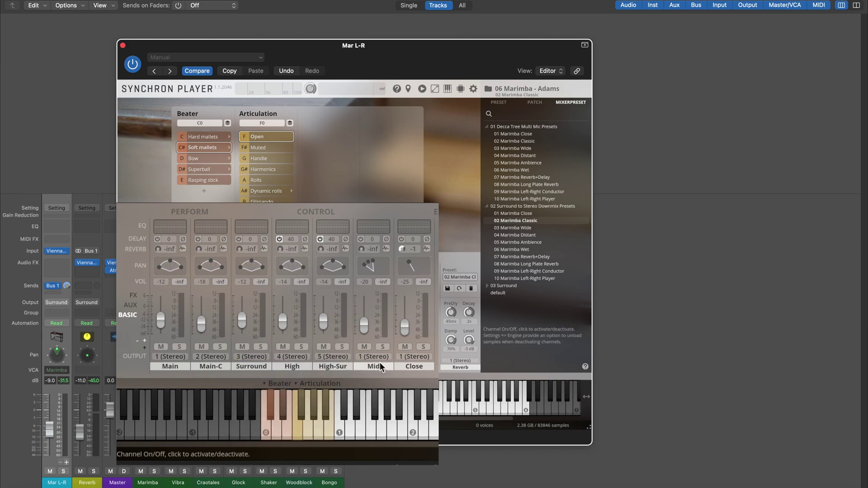
click(374, 357)
click(379, 432)
click(415, 357)
click(417, 446)
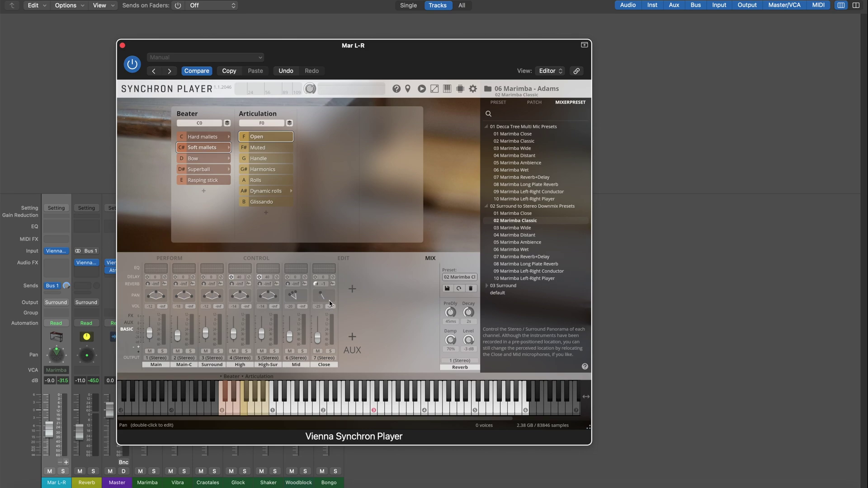
Centre the Close and Mid mic pans and raise the Close fader to 0 dB
click(323, 296)
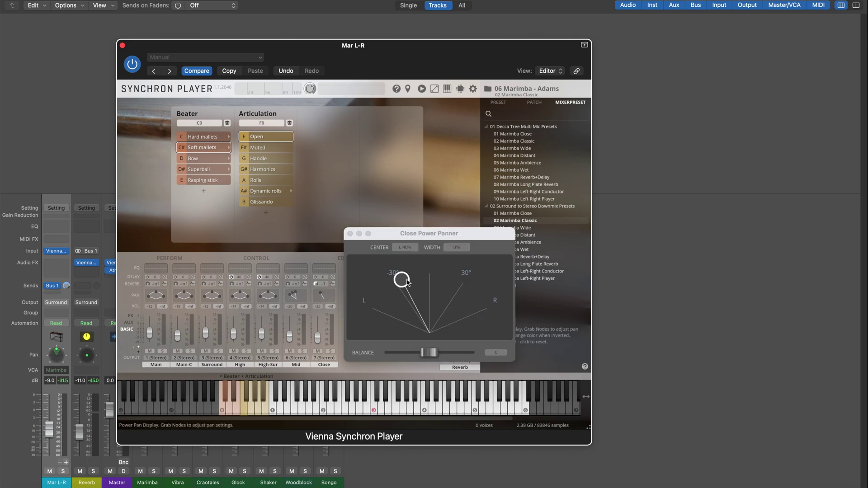
double_click(406, 253)
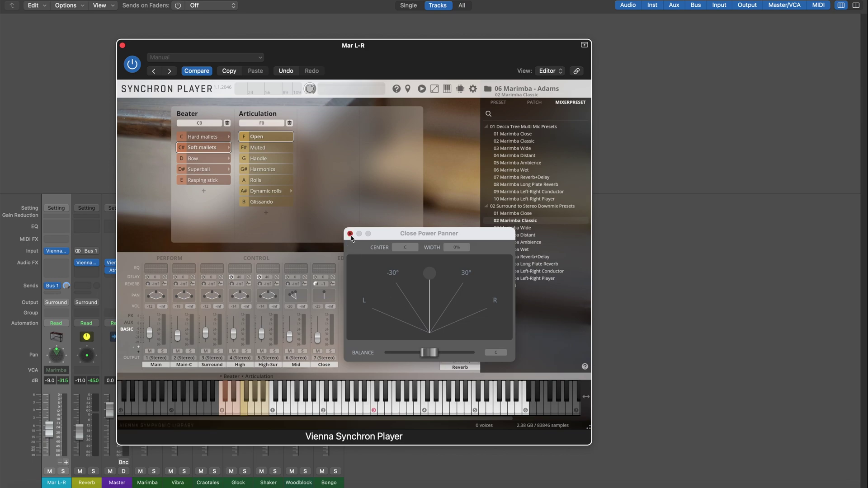
click(351, 234)
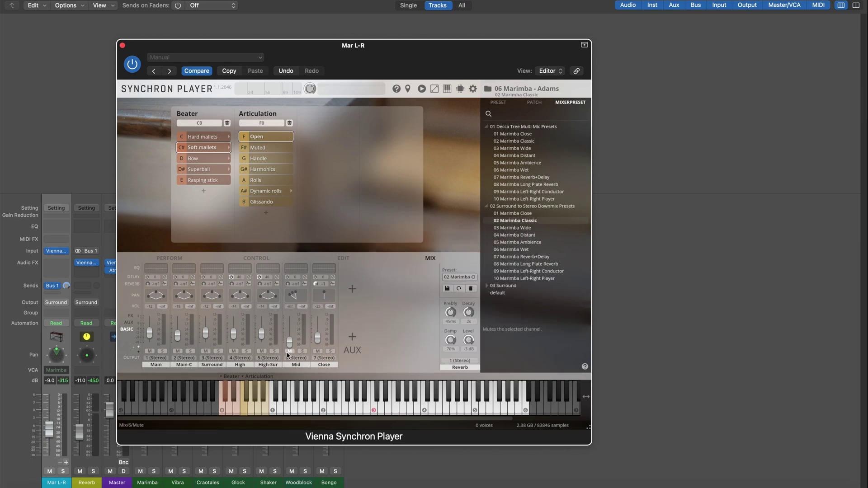
double_click(305, 306)
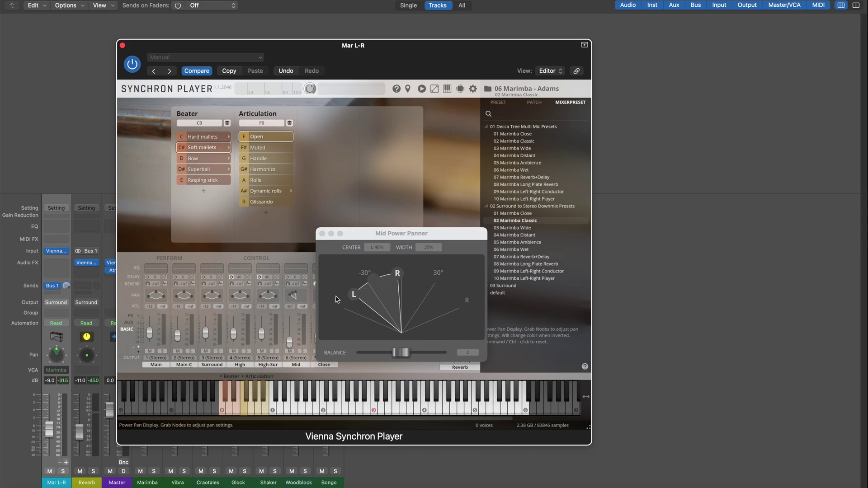
super+click(378, 251)
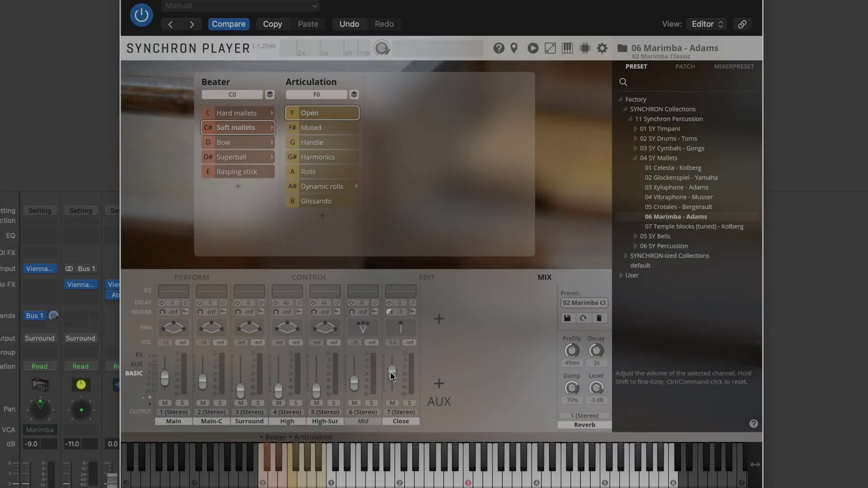
ctrl+click(390, 371)
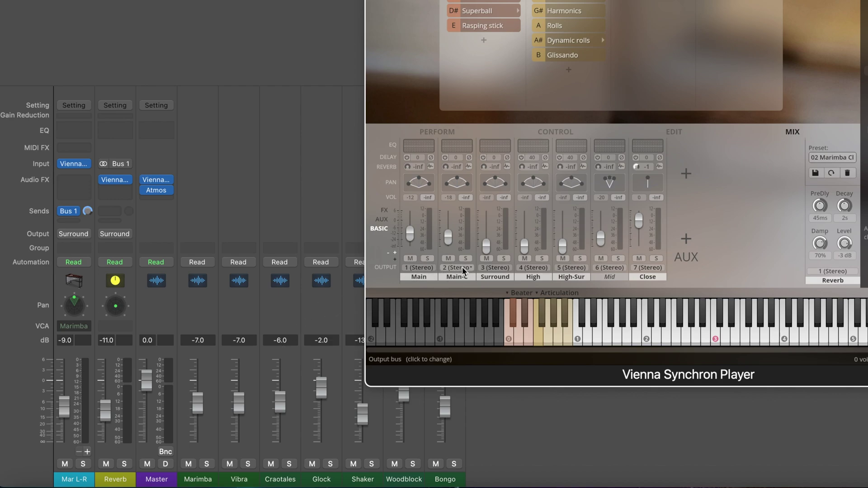
Add five aux channels for the Synchron outputs, leaving the Vien7-8 input unchanged
click(84, 451)
click(84, 452)
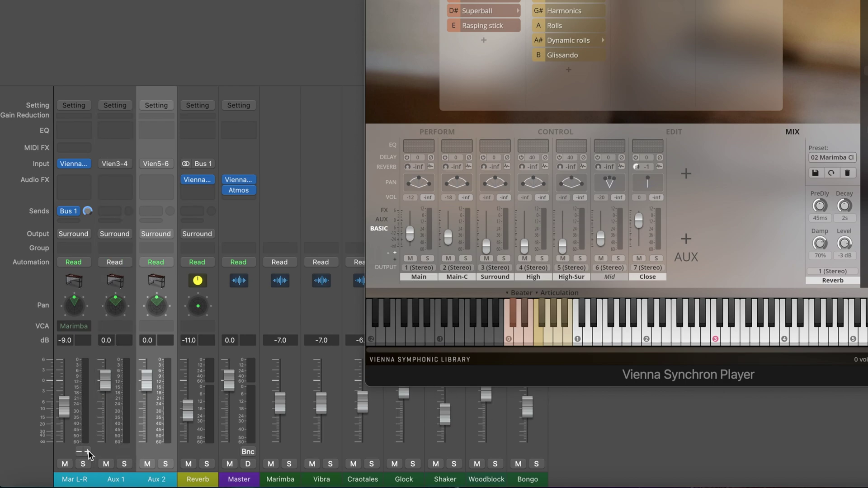
click(84, 452)
click(84, 451)
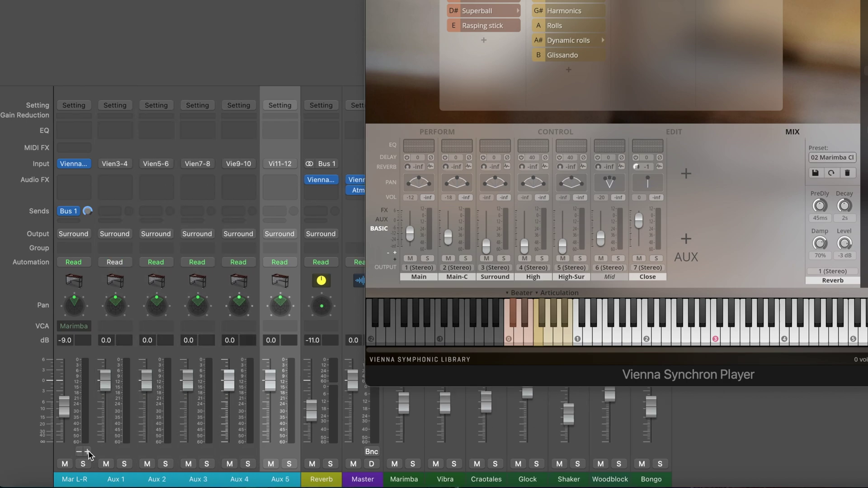
click(84, 451)
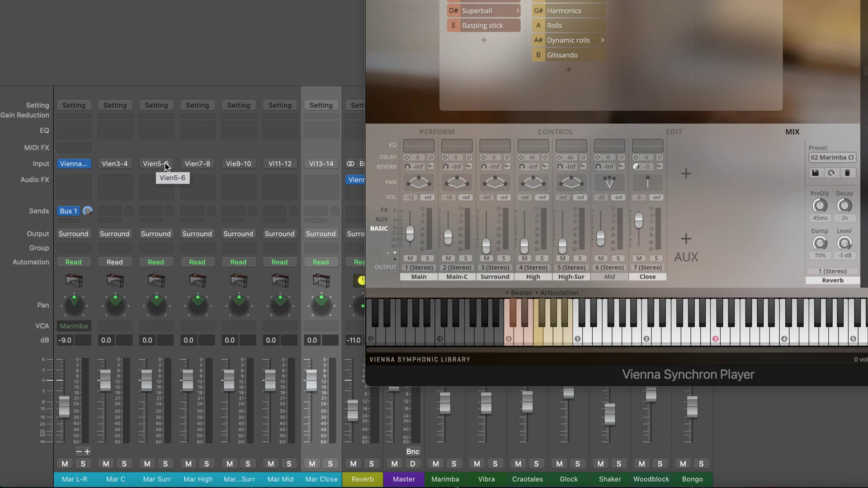
click(198, 164)
mouse_move(207, 231)
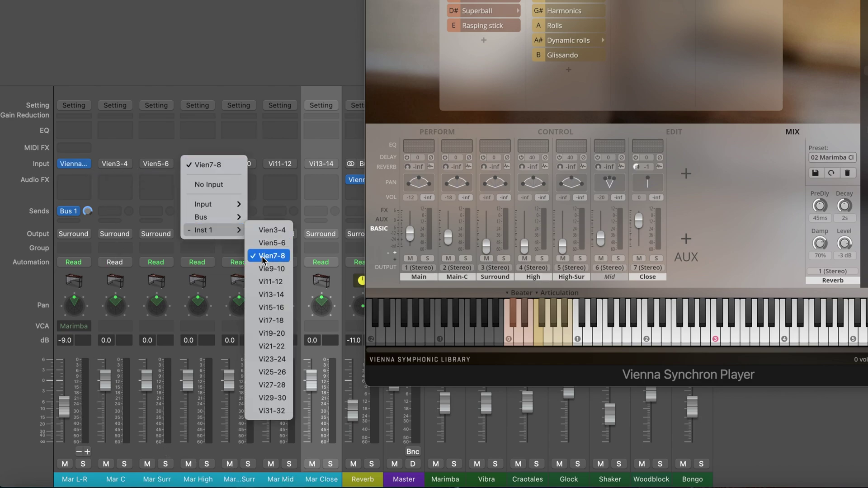
click(272, 256)
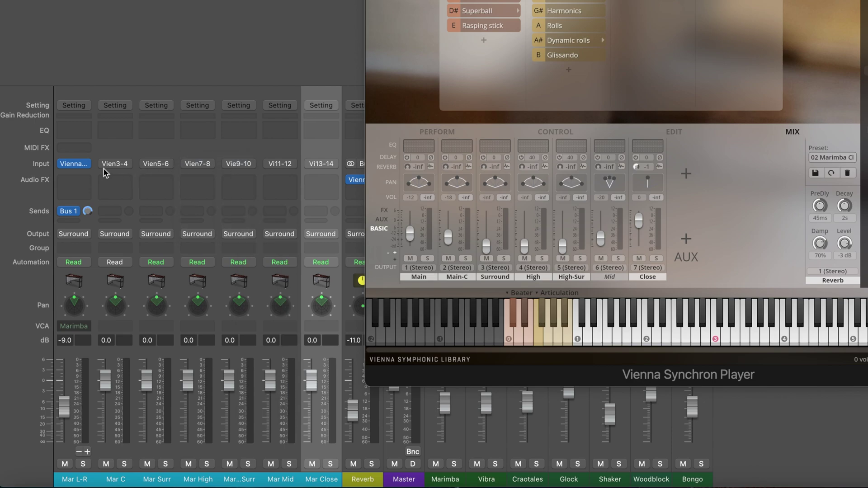
Name the aux channels Mar C, Mar Surr, Mar High, Mar Mid and Mar Close
double_click(116, 479)
text(M)
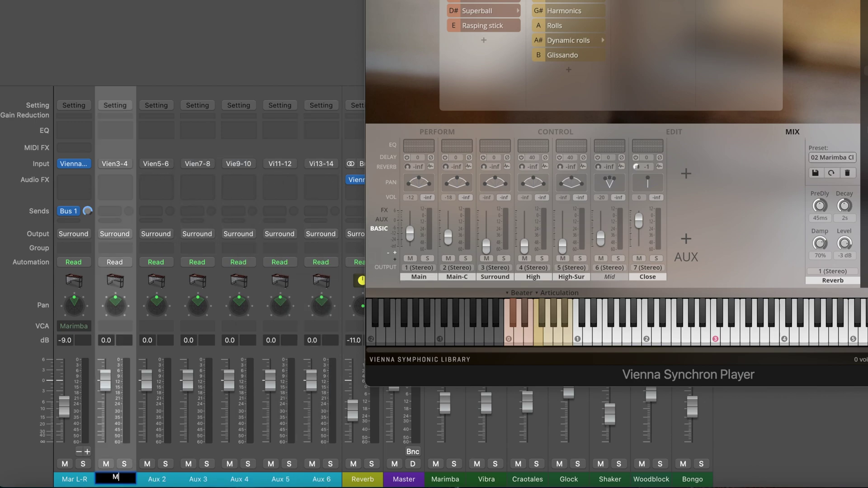
text(ar C)
key(Tab)
text(Mar Surr)
key(Tab)
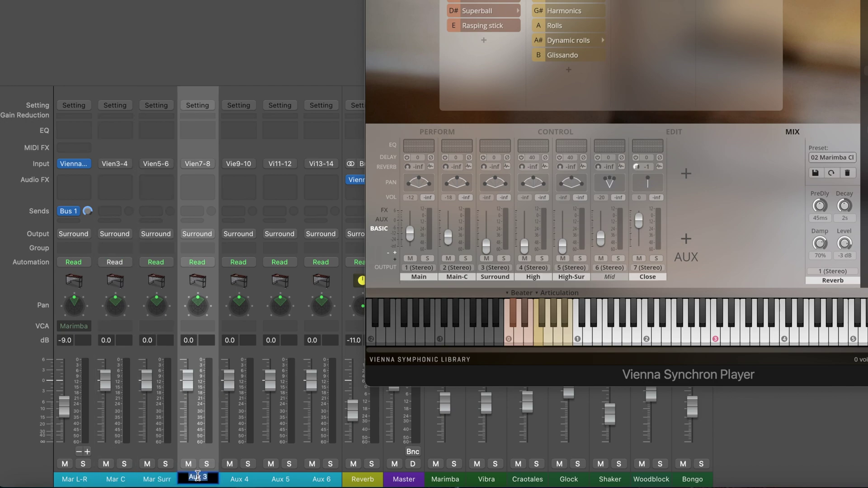
text(Mar High)
key(Tab)
text(Mar High)
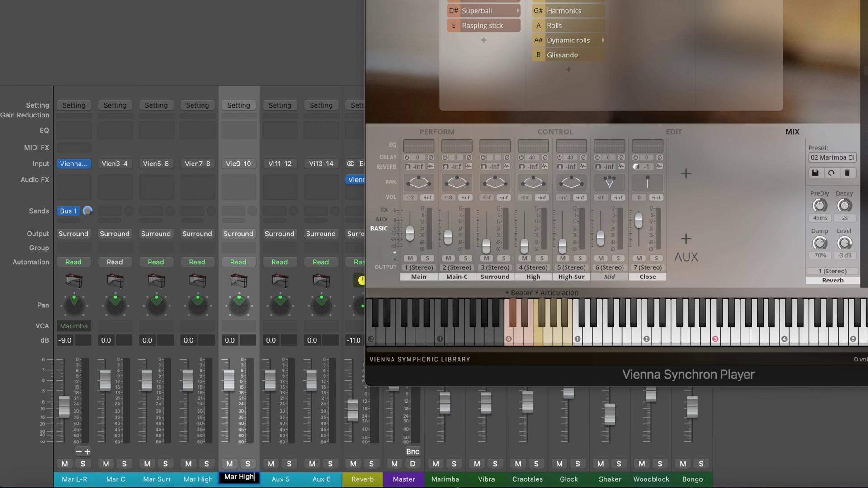
text( Surr)
key(Return)
double_click(280, 479)
text(Mar Mid)
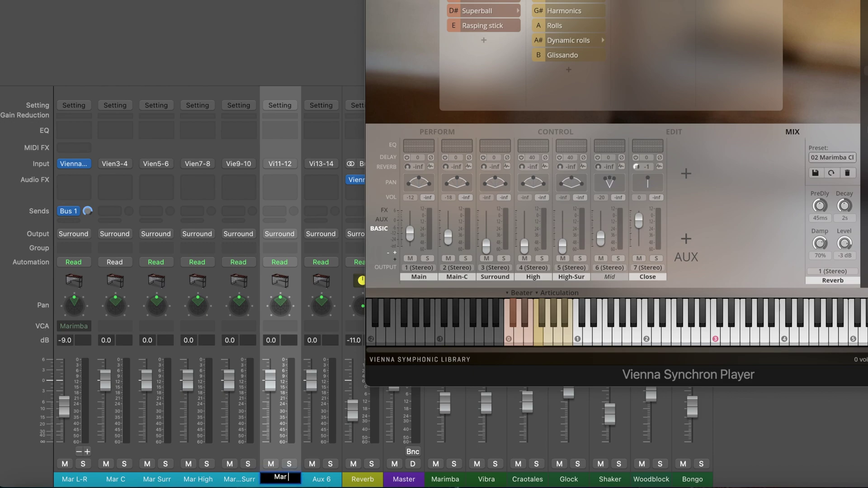
key(Tab)
text(Mar Close)
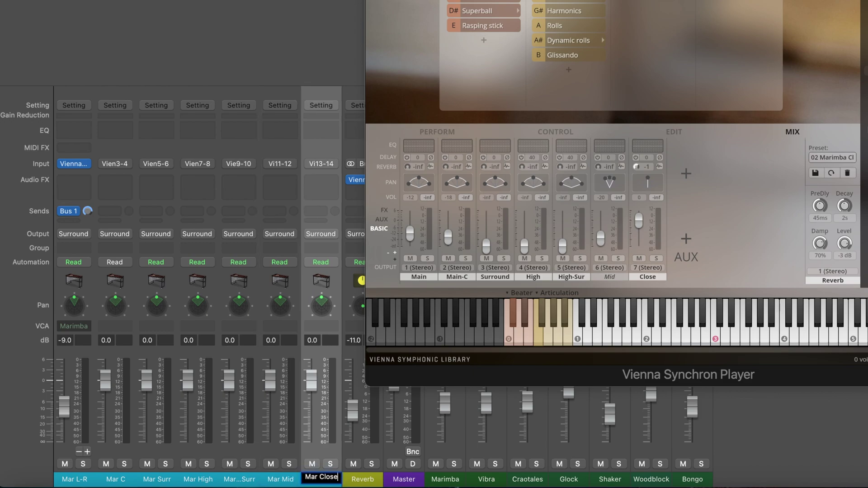
key(Return)
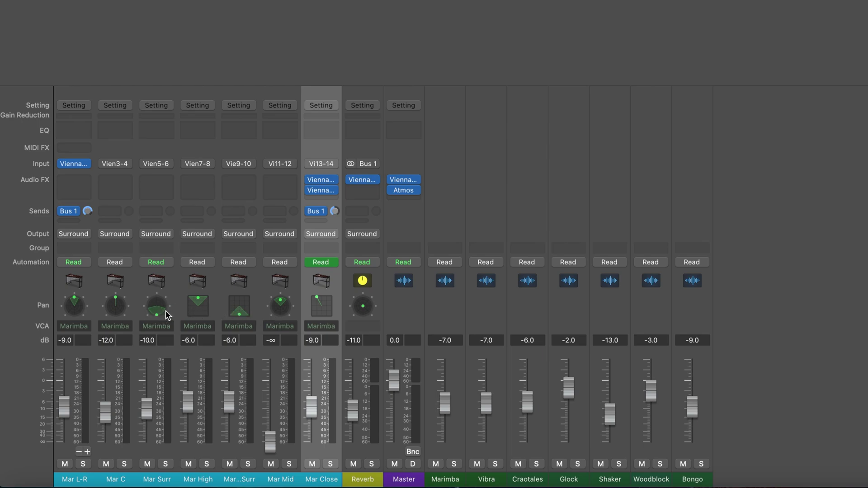
Open the Mar High and Mar High Surr 3D object panners side by side, then close Mar High's
double_click(198, 309)
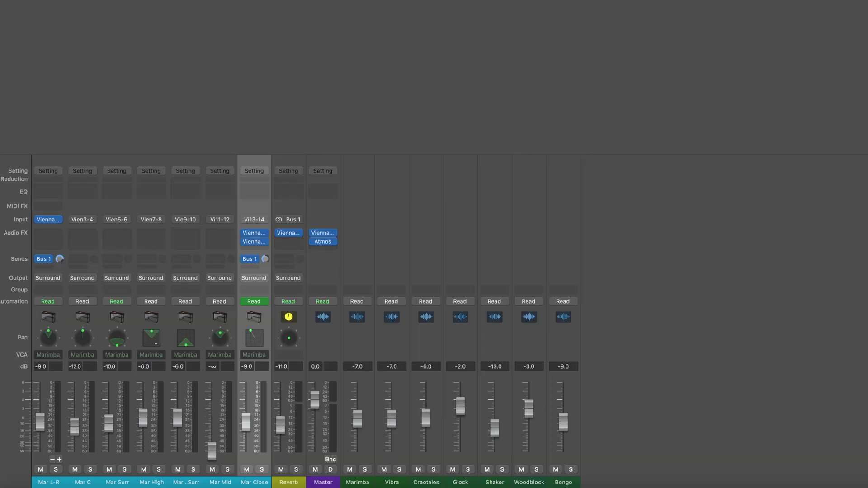
double_click(183, 339)
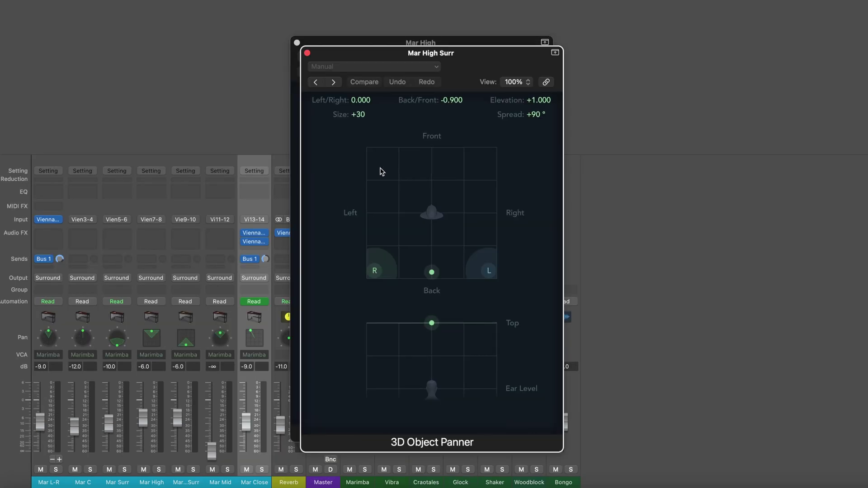
click(383, 58)
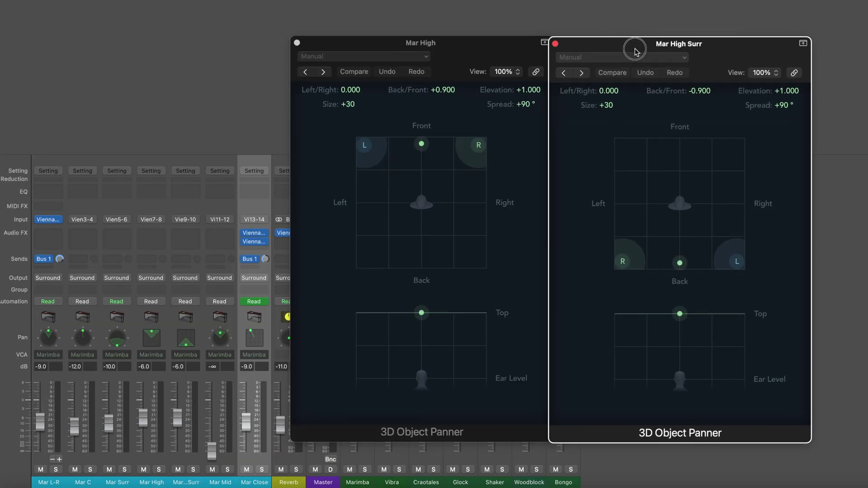
drag(636, 51, 646, 46)
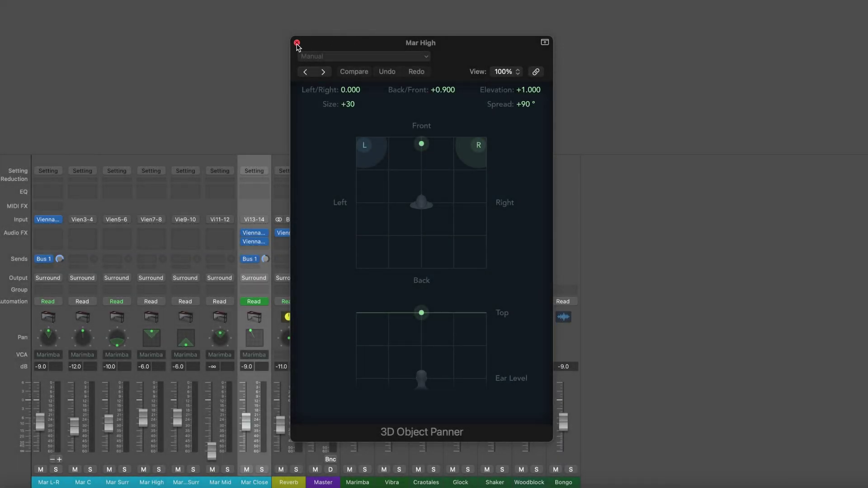
click(297, 43)
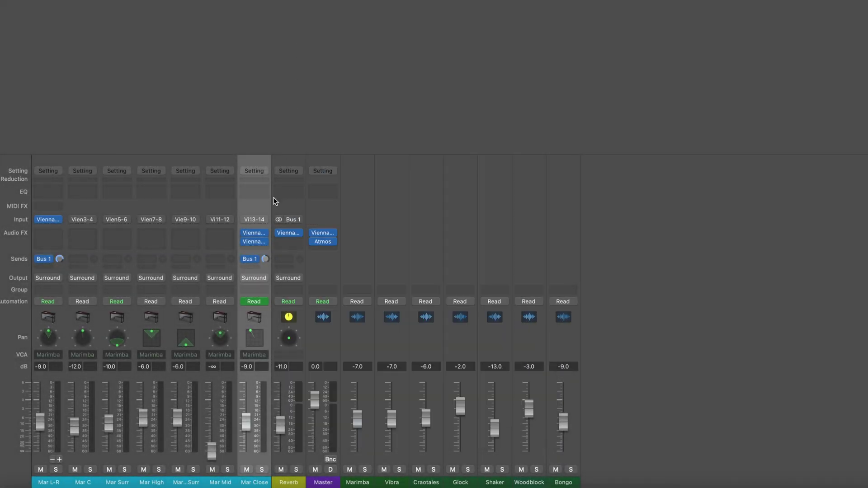
Move the Mar Close object toward the front and raise it high above ear level
double_click(252, 342)
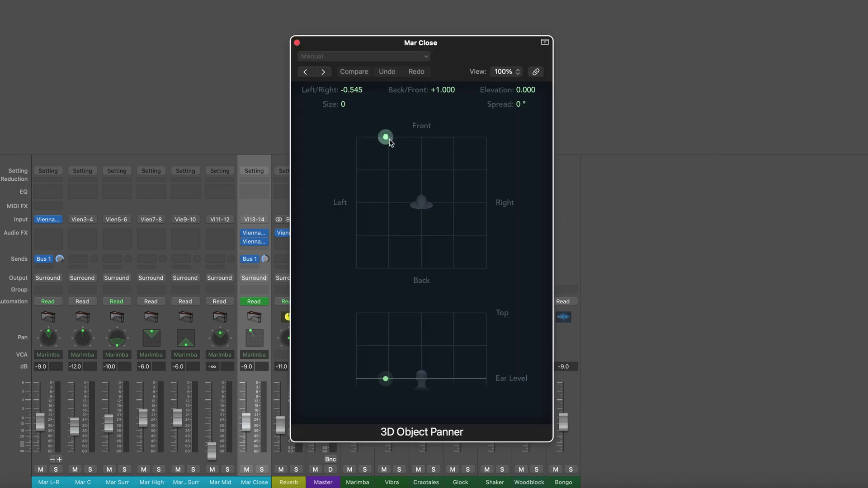
mouse_move(387, 140)
mouse_down()
mouse_move(440, 141)
mouse_move(388, 155)
mouse_move(462, 145)
mouse_move(439, 149)
mouse_up()
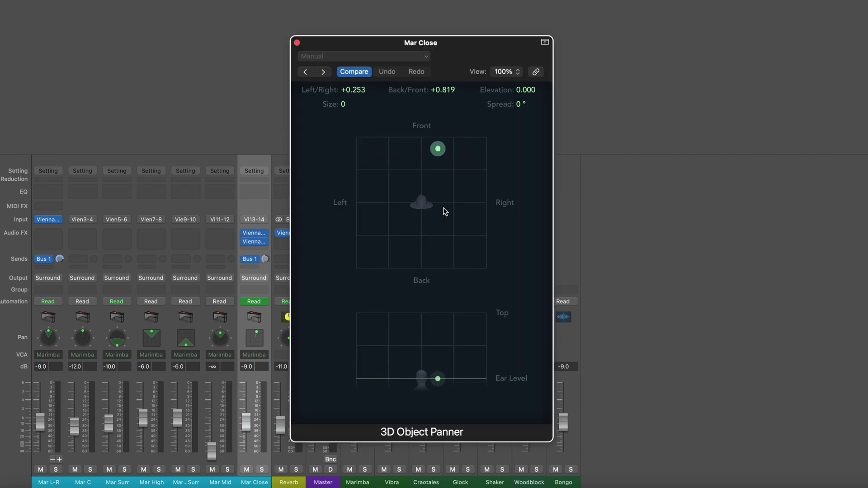
drag(439, 380, 416, 323)
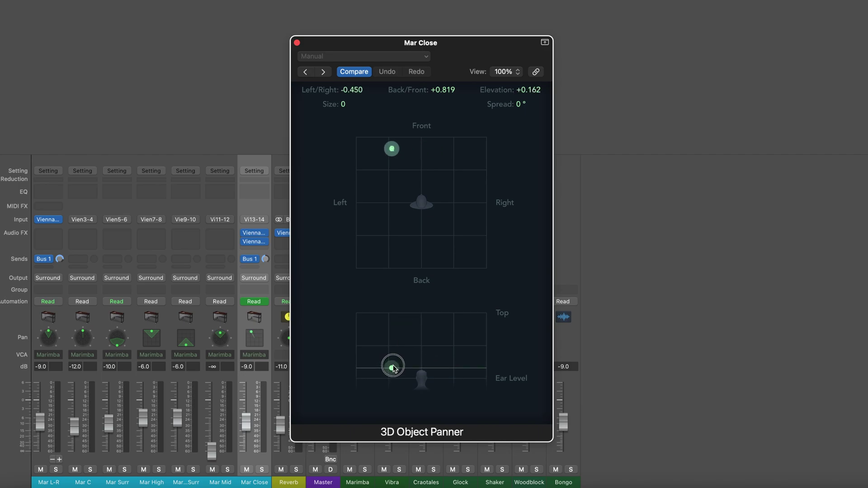
click(297, 44)
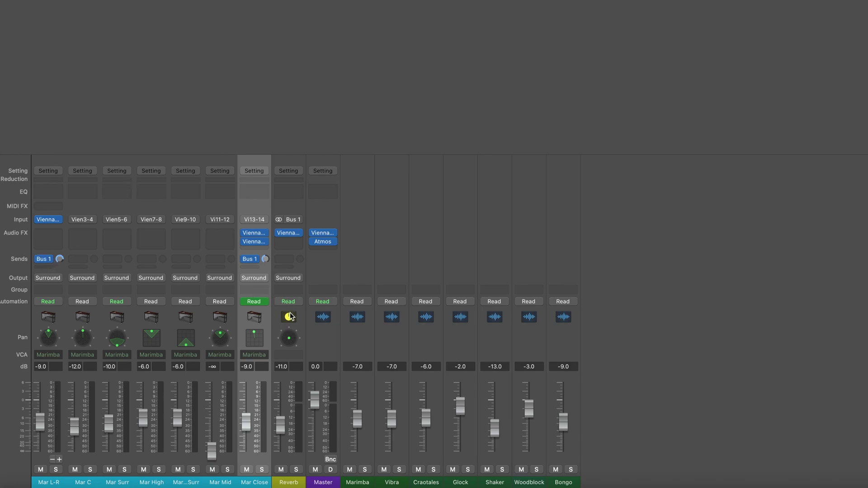
Review the reverb and Mar Close exciter and compressor plugins, then open Mar L-R's surround panner
click(290, 232)
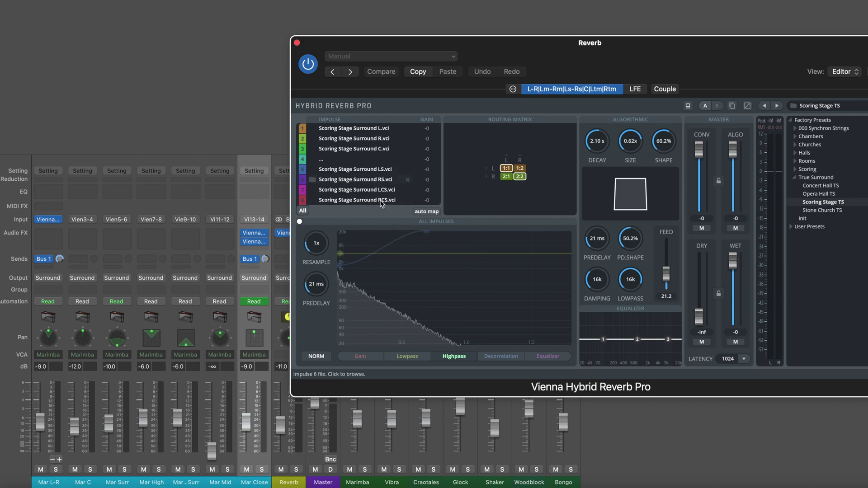
click(297, 44)
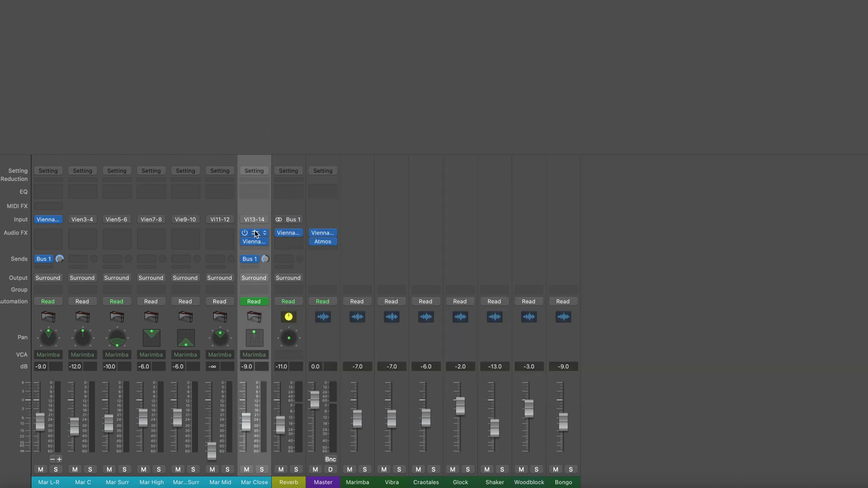
click(255, 234)
drag(407, 50, 523, 250)
click(297, 43)
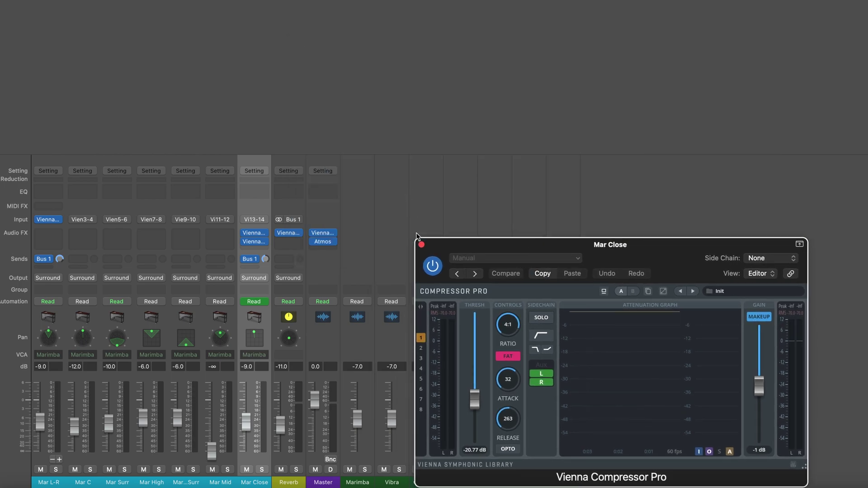
click(421, 244)
double_click(49, 340)
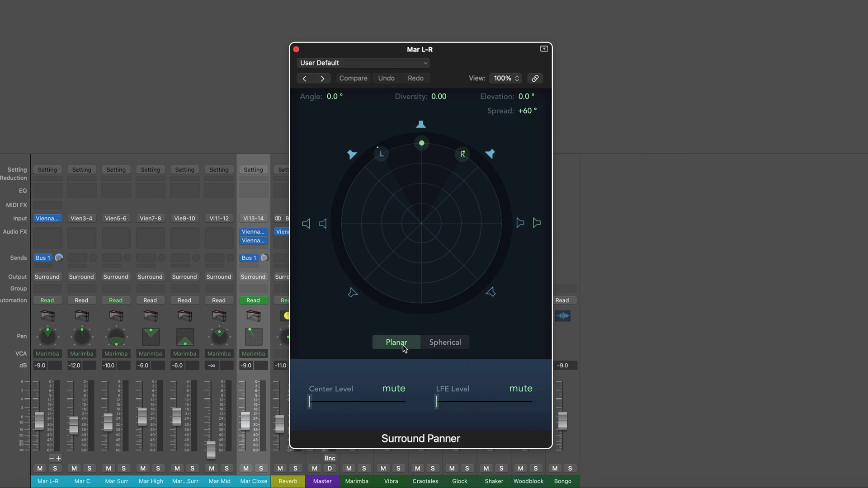
Set Mar L-R's panner to spherical mode at a 0° front-centre angle
click(449, 350)
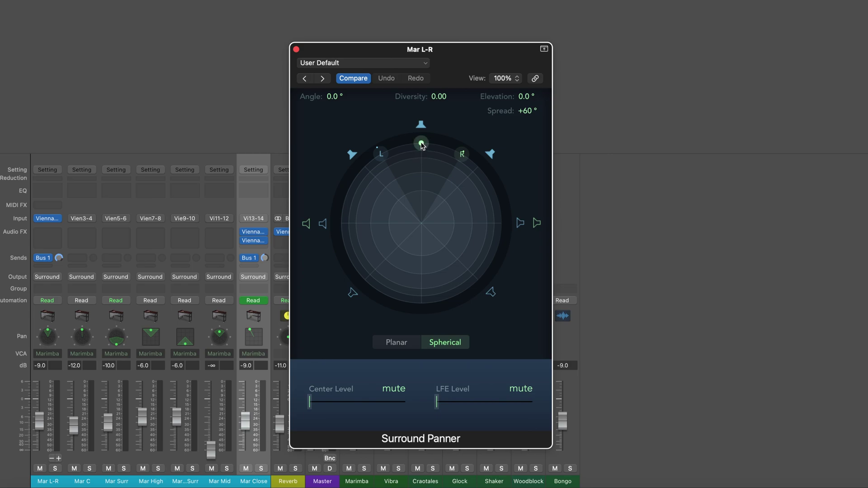
drag(421, 145, 421, 224)
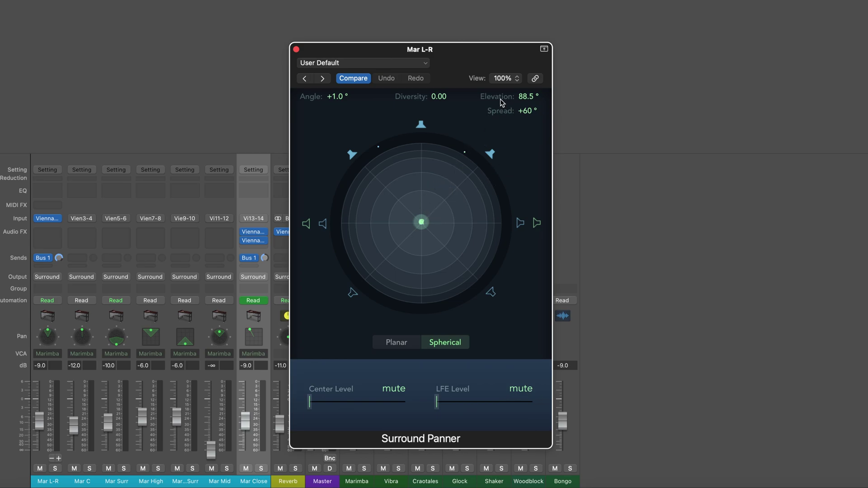
drag(421, 222, 424, 230)
click(398, 345)
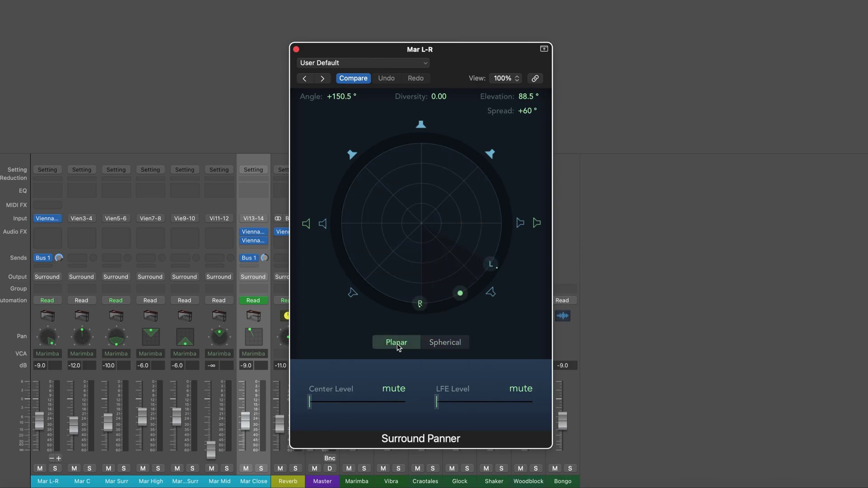
alt+click(434, 304)
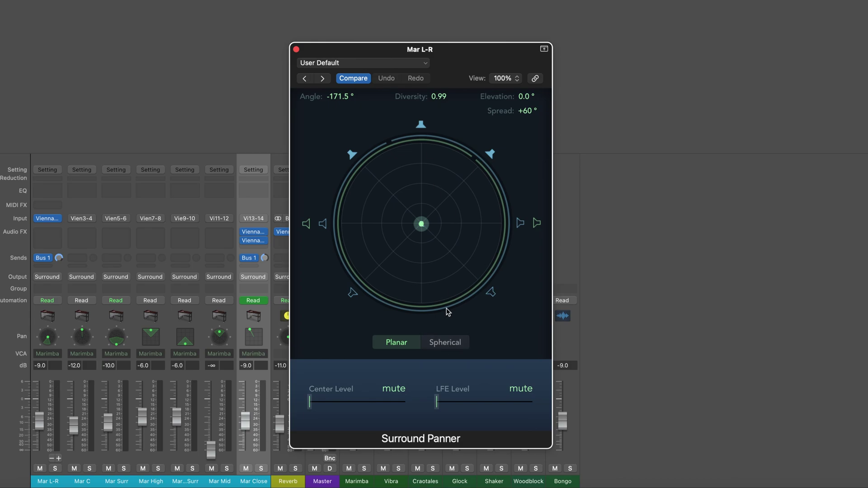
click(448, 344)
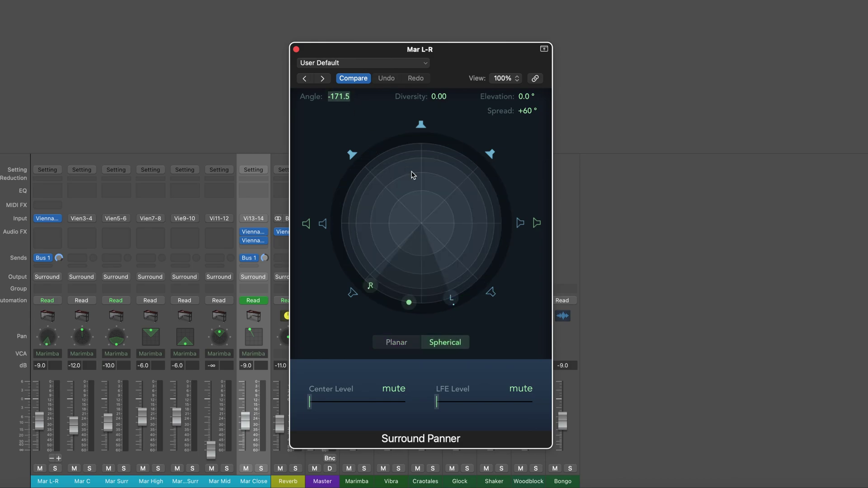
text(0)
key(Return)
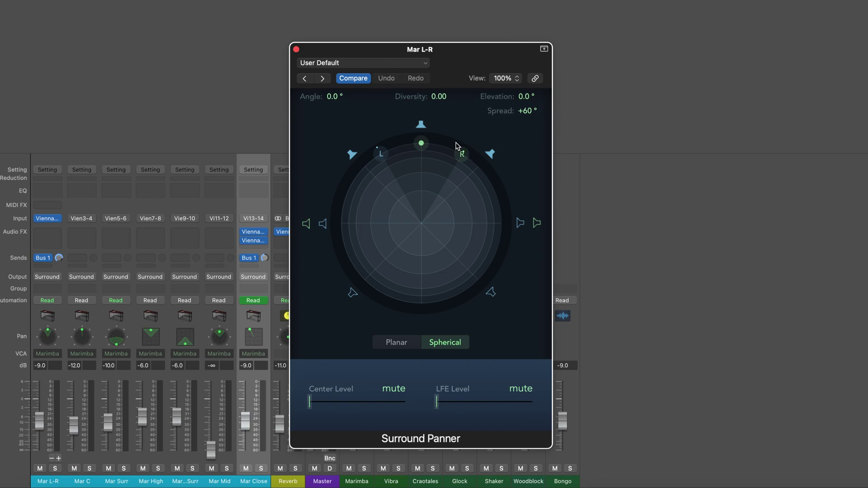
click(296, 50)
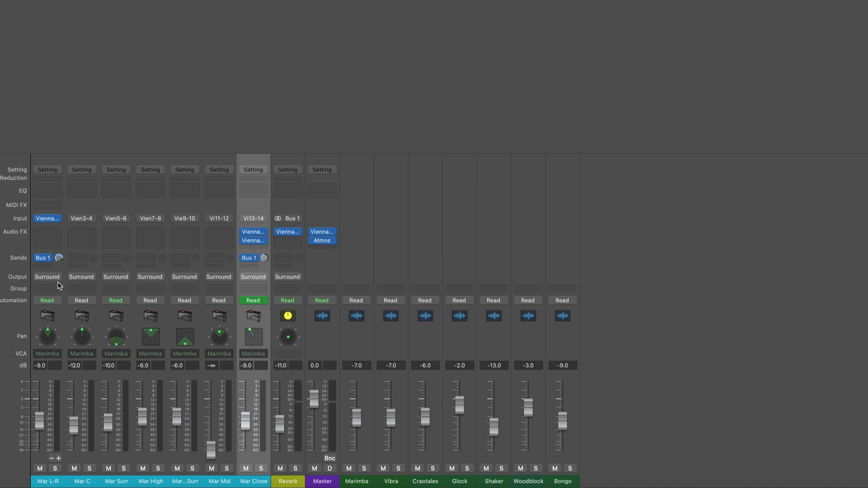
Set Mar L-R's spread to 60°, then review Mar C's front-centre, 0° spread panning
double_click(48, 339)
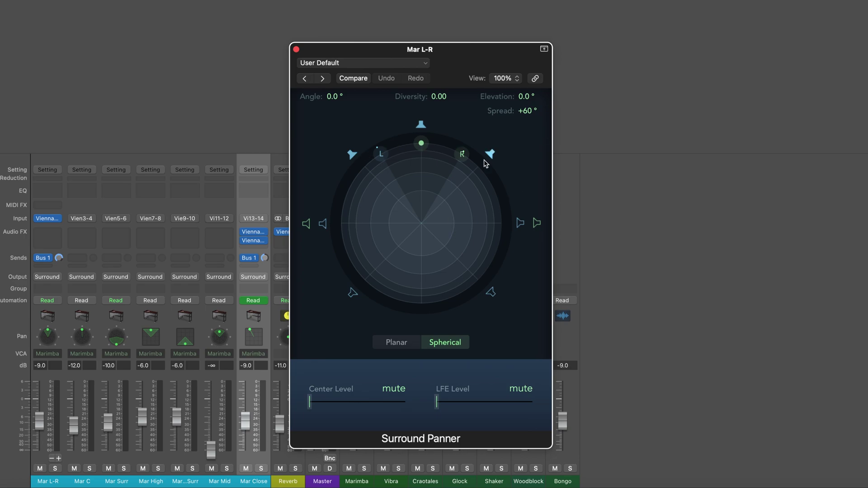
drag(462, 155, 486, 168)
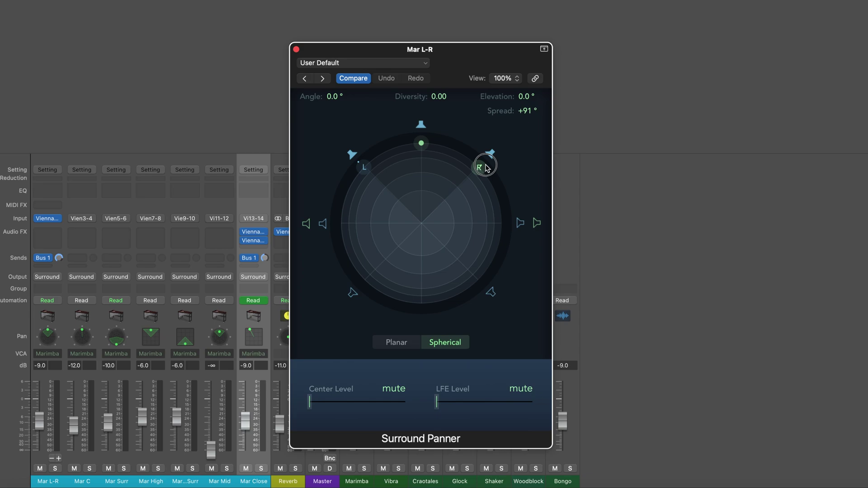
drag(486, 168, 467, 157)
double_click(526, 111)
text(6)
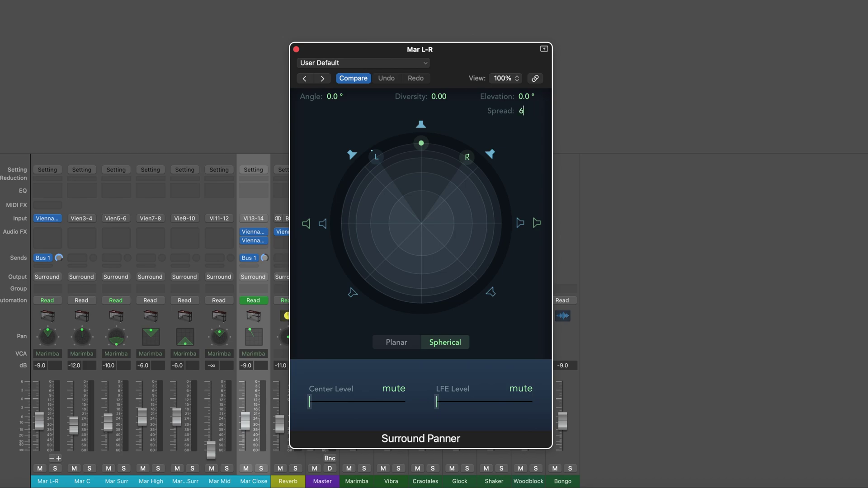
text(0)
key(Return)
click(296, 49)
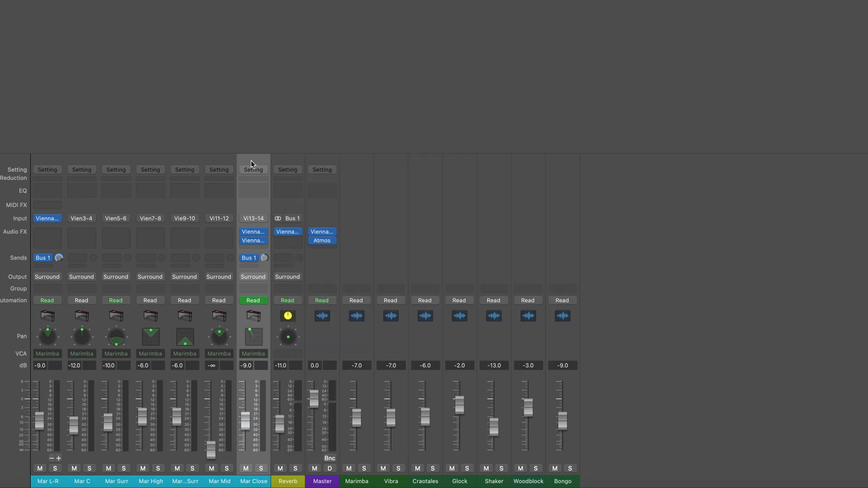
double_click(84, 341)
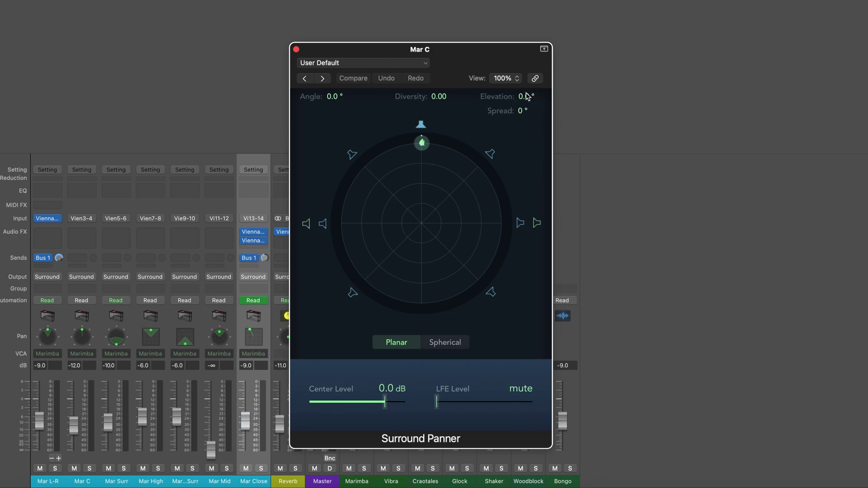
click(296, 49)
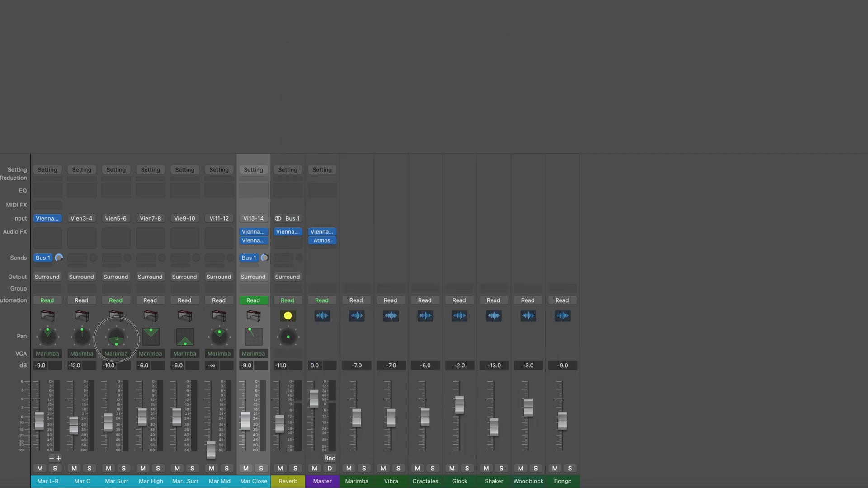
Widen Mar Surr's rear left/right spread to about -150° in its Surround Panner
double_click(117, 337)
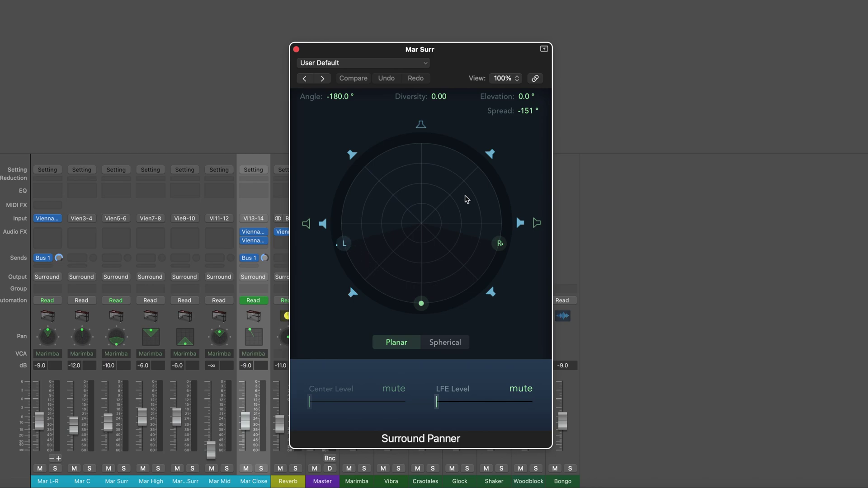
mouse_move(530, 114)
mouse_down()
mouse_move(530, 136)
mouse_move(527, 68)
mouse_up()
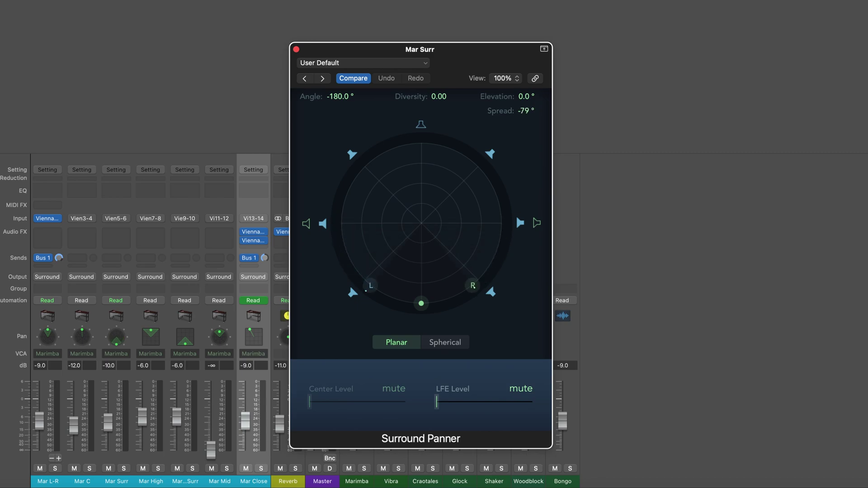
drag(359, 285, 340, 251)
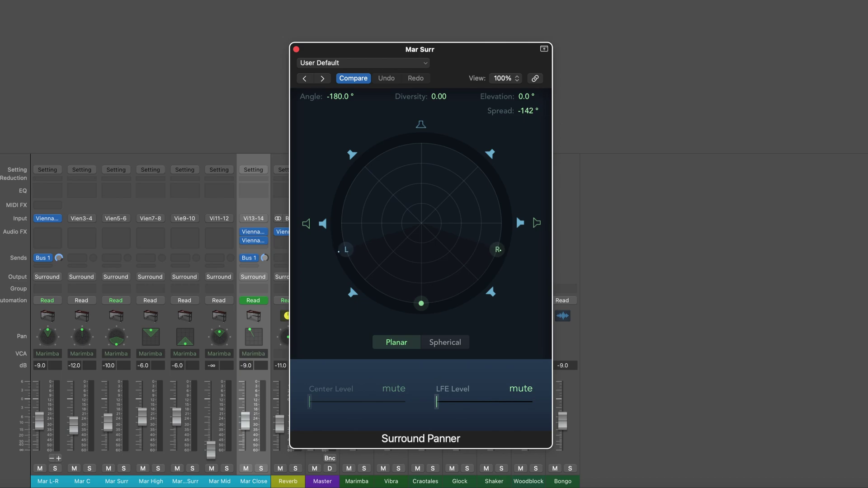
drag(339, 252, 337, 245)
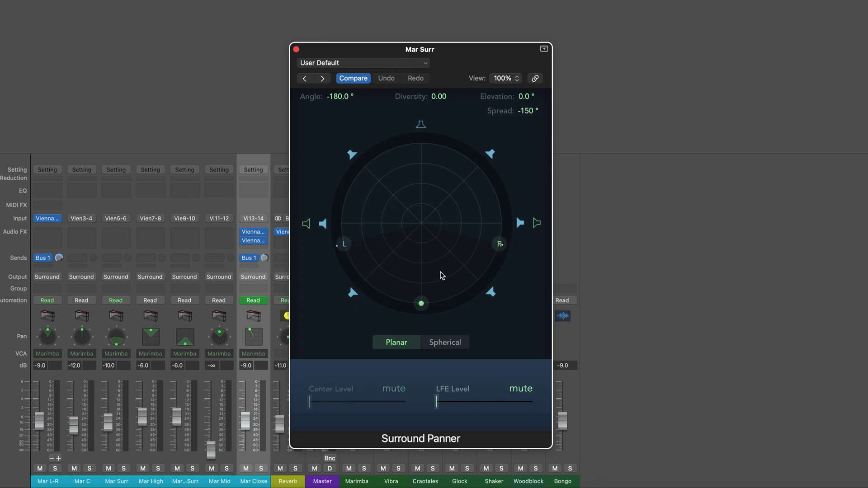
Close the Mar Surr panner, then switch Mar High's output to 3D Object Panner and open it
click(296, 49)
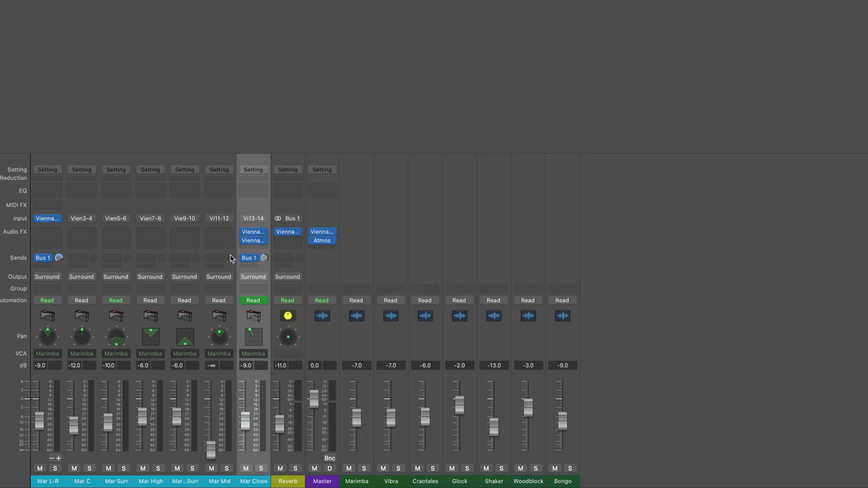
click(122, 479)
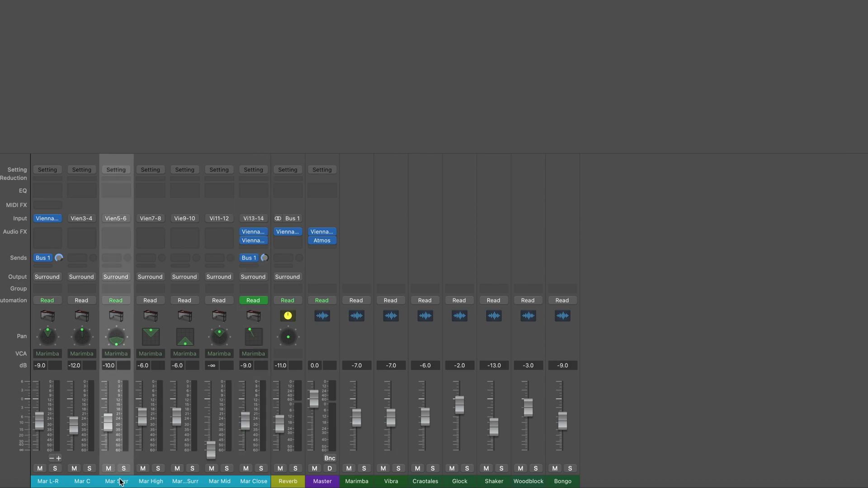
double_click(153, 483)
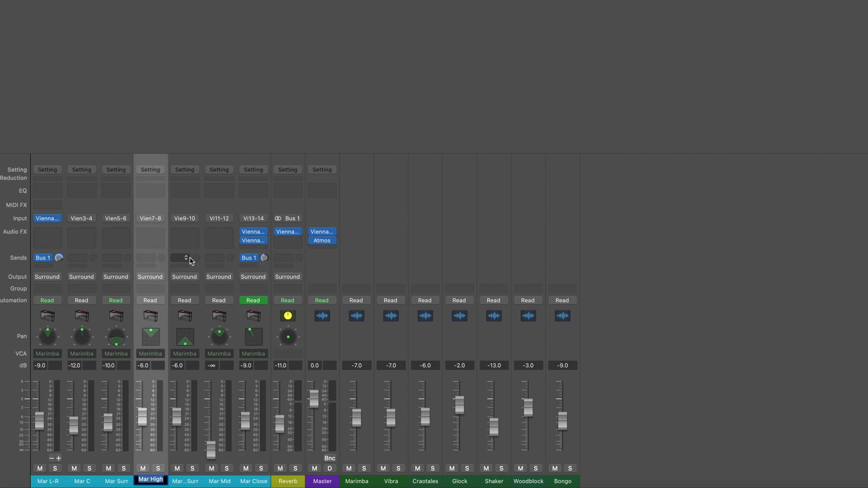
click(209, 114)
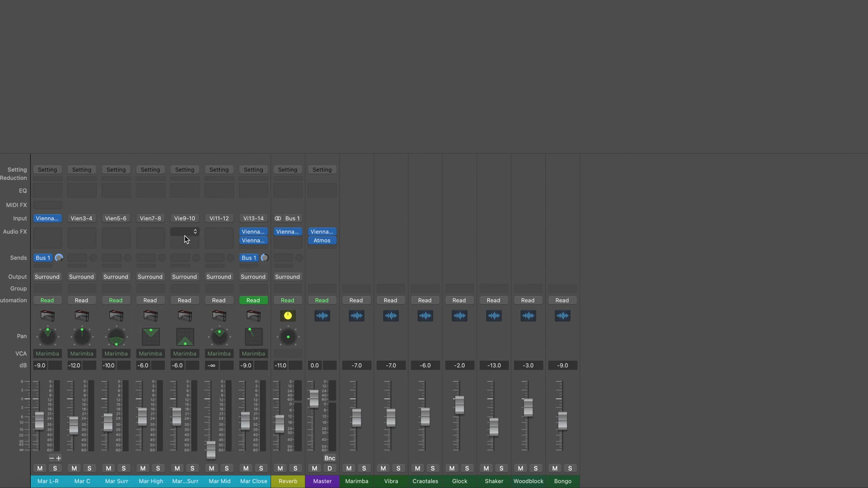
click(149, 279)
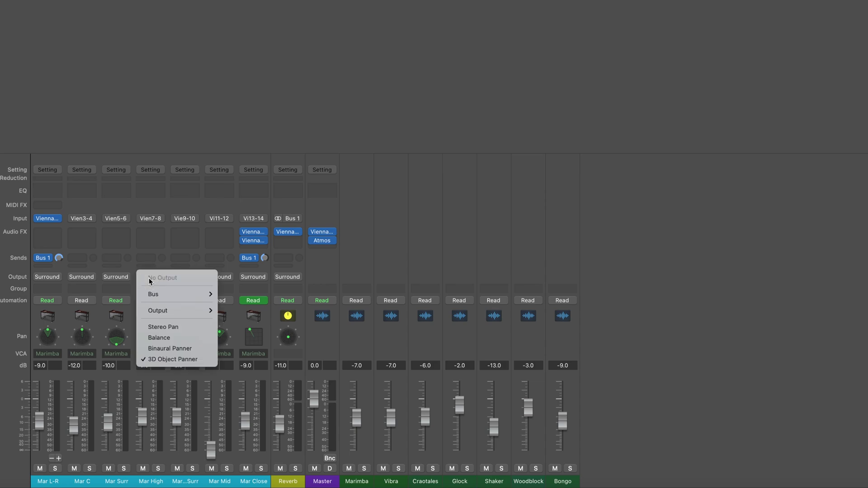
click(157, 360)
double_click(154, 342)
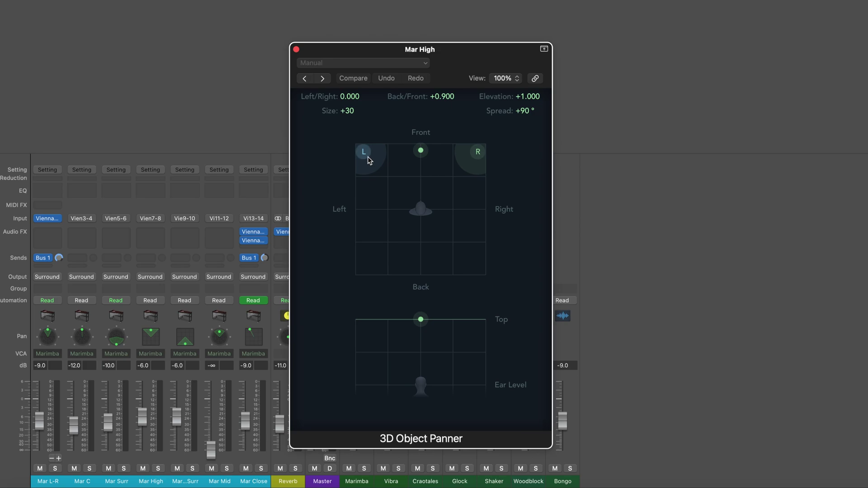
Drag Mar High's object to the front corner, set Back/Front to +0.900, and close the panner
drag(365, 157, 374, 170)
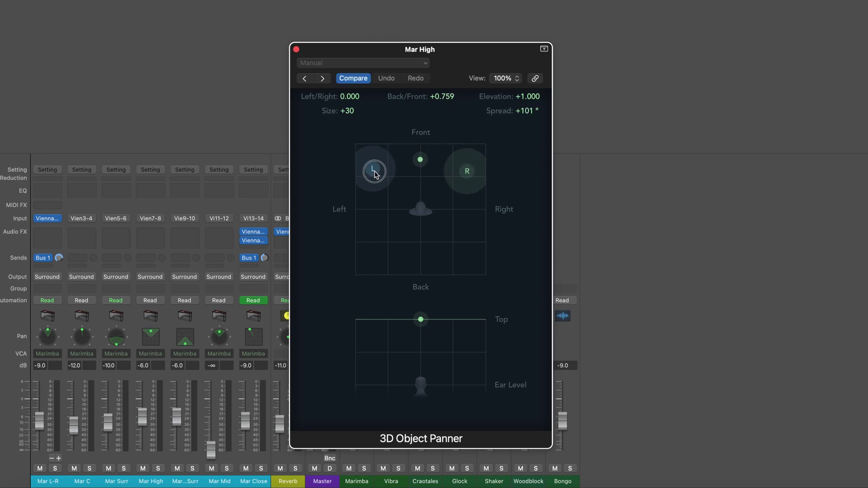
drag(374, 174, 369, 161)
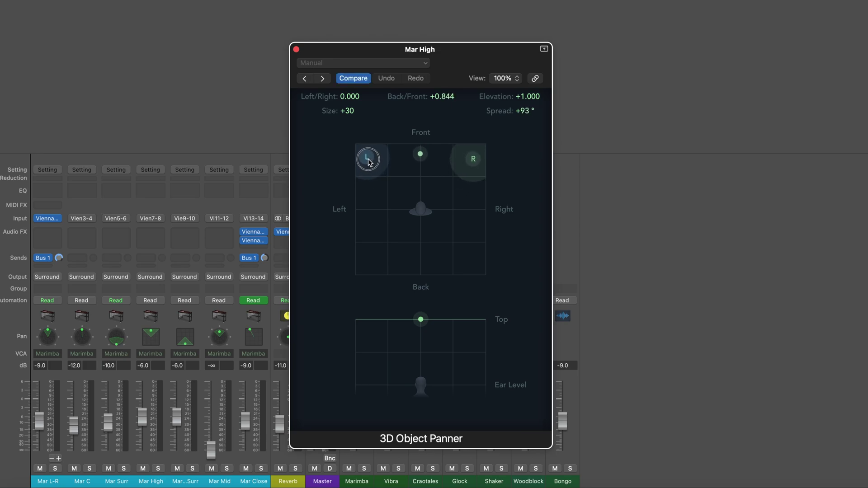
drag(368, 162, 366, 154)
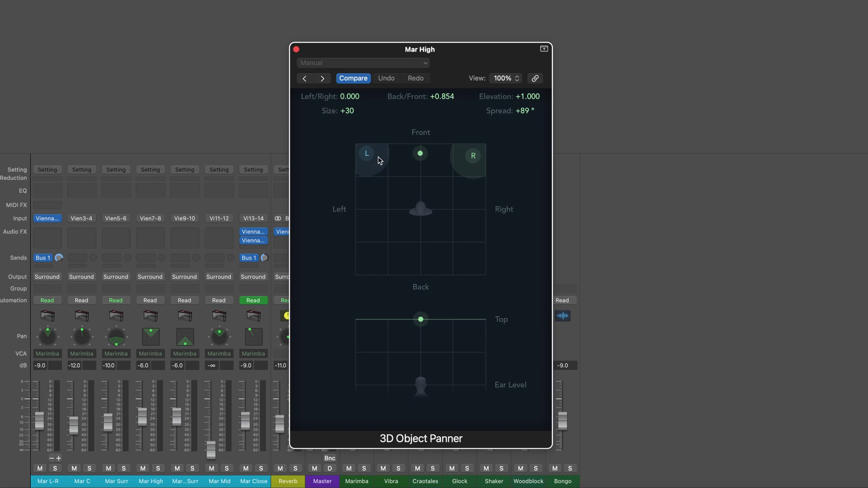
double_click(444, 96)
text(0.9)
key(Return)
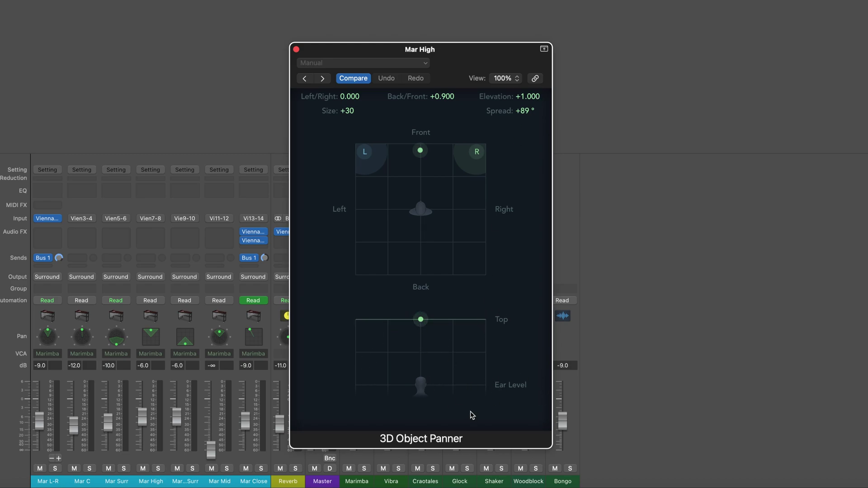
click(296, 49)
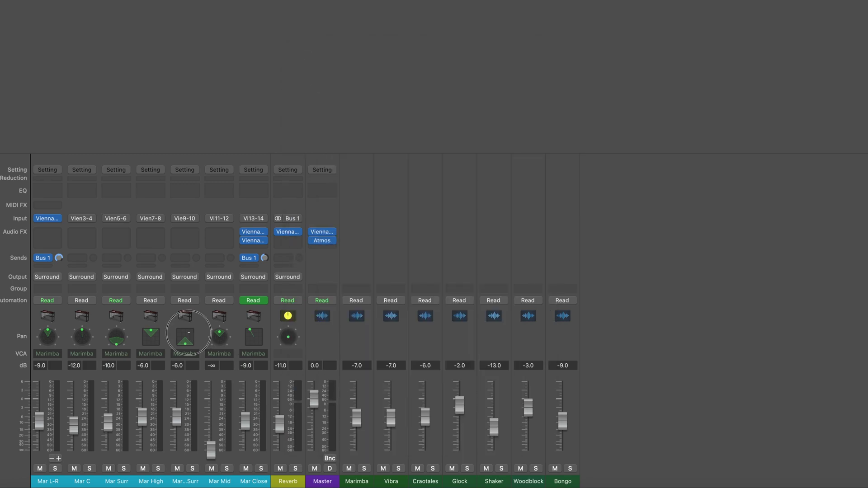
Review Mar High Surr's top-rear object, then drag Mar Mid's surround diversity down to 0
double_click(189, 336)
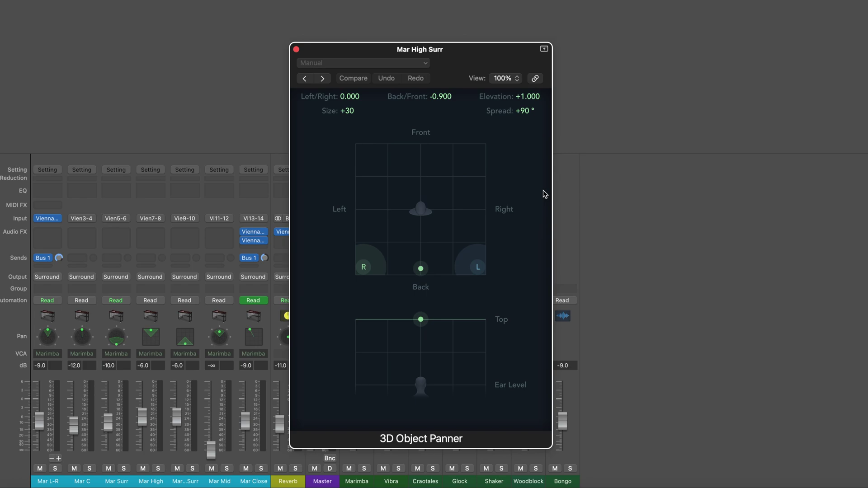
click(296, 49)
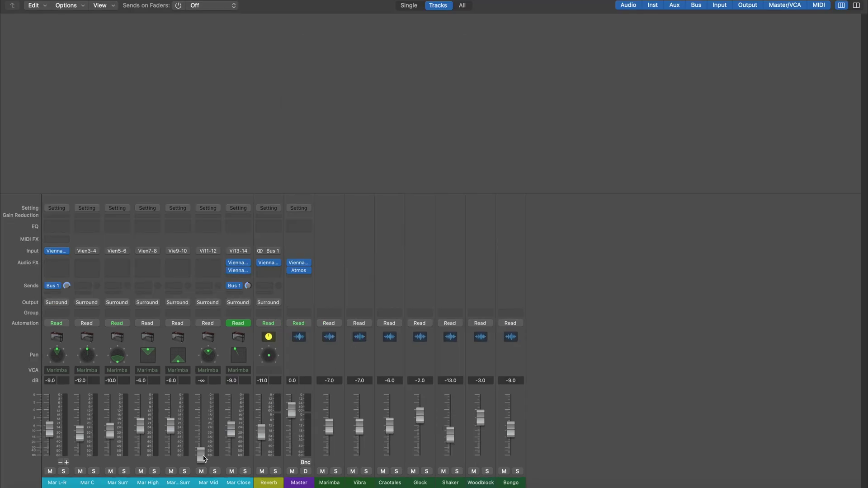
double_click(208, 355)
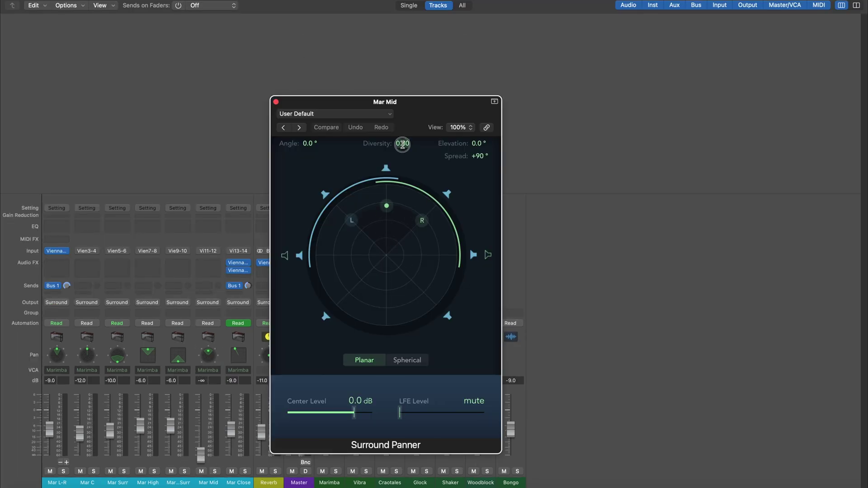
drag(402, 144, 415, 186)
click(276, 102)
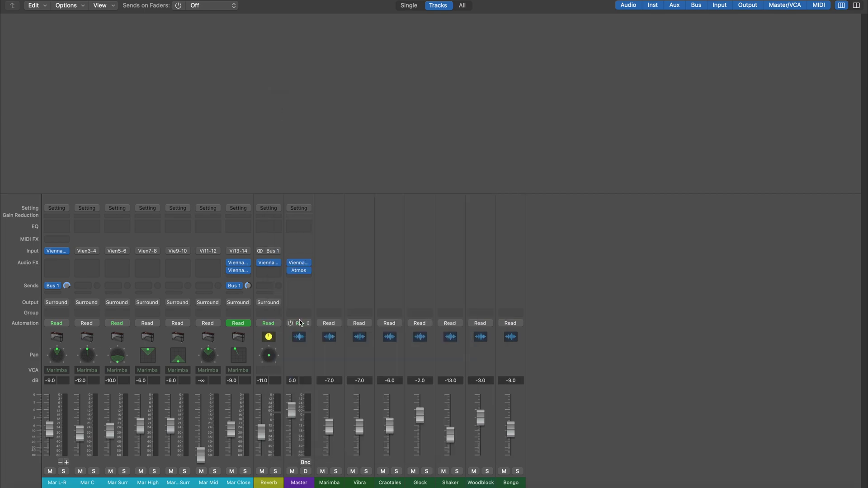
Switch Mar Close's output to the 3D Object Panner and open it
click(245, 303)
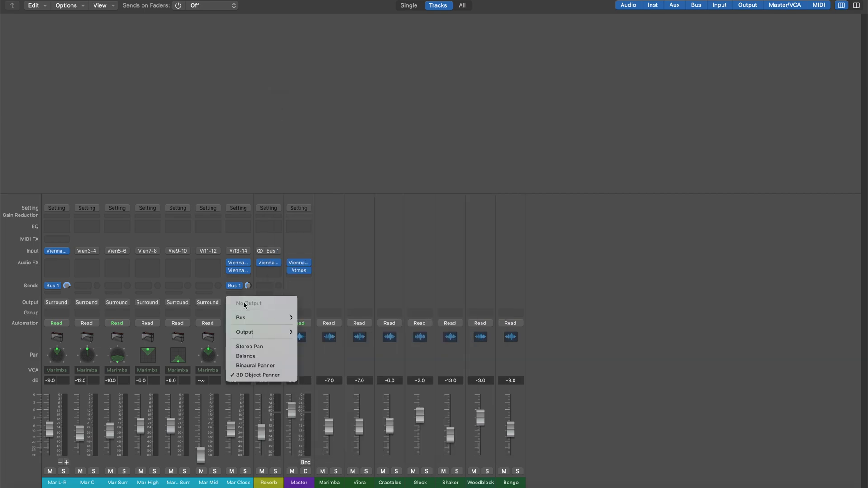
click(246, 356)
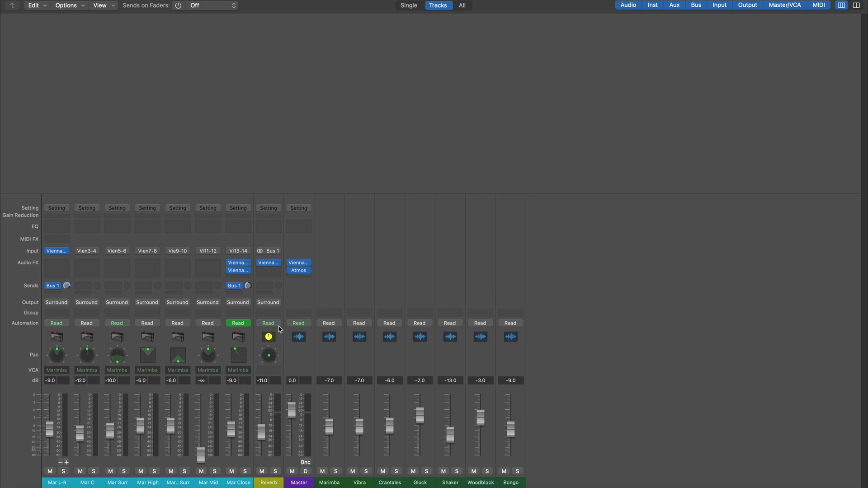
double_click(240, 357)
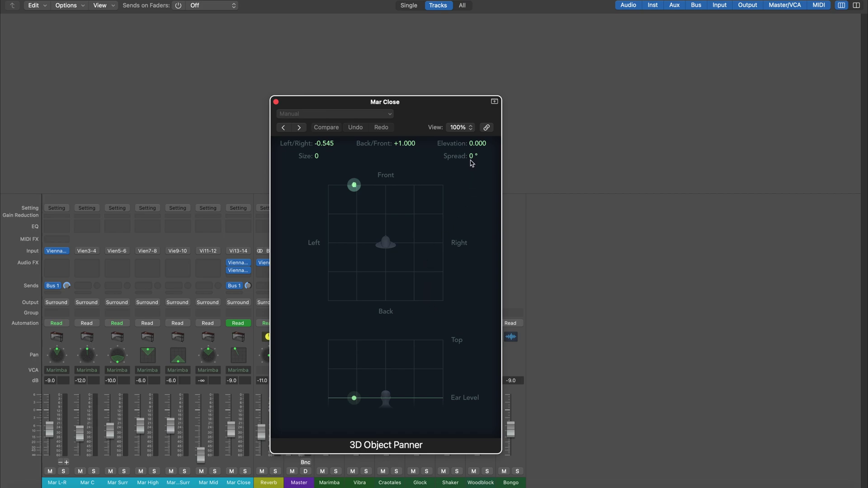
Set Mar Close's object spread to 0° and position it at the front-left corner
drag(355, 185, 337, 185)
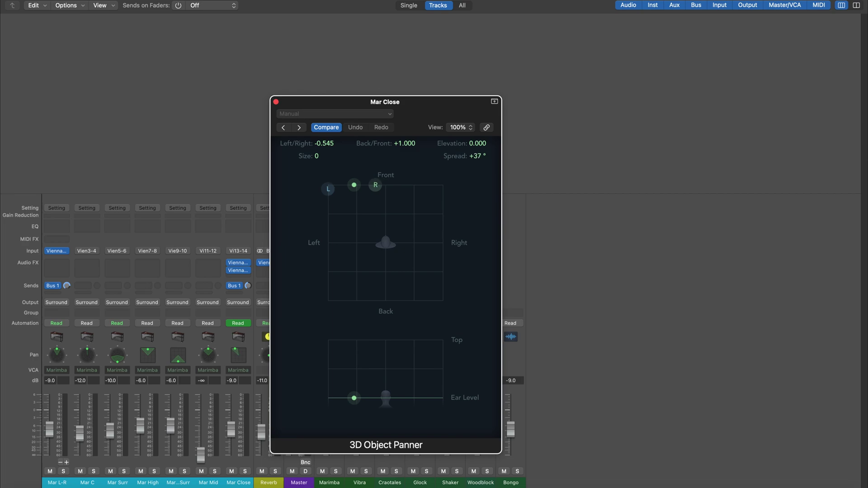
drag(475, 158, 474, 152)
double_click(477, 156)
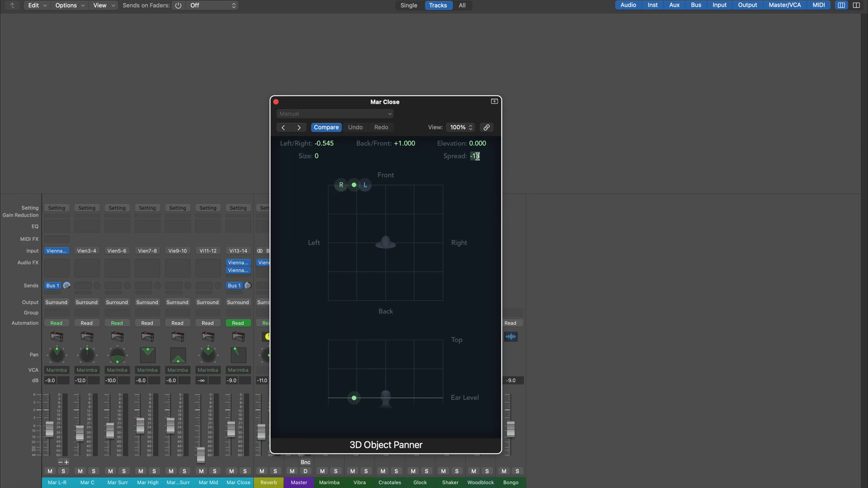
text(0)
key(Return)
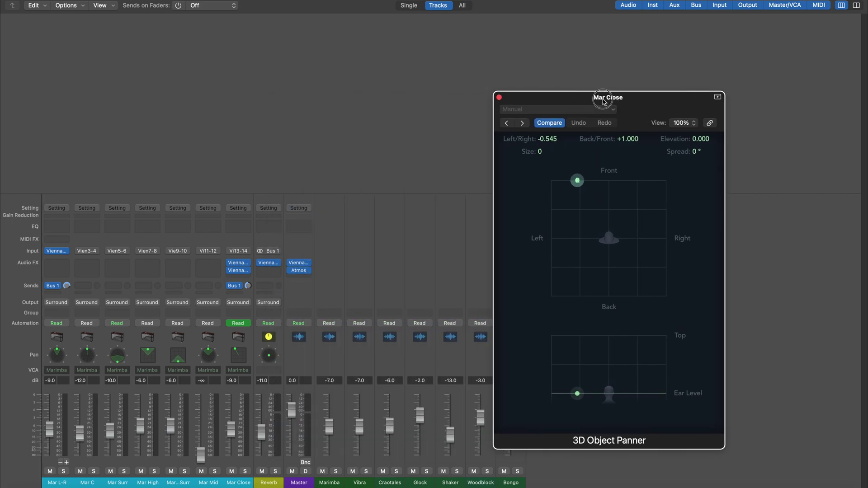
drag(380, 105, 647, 117)
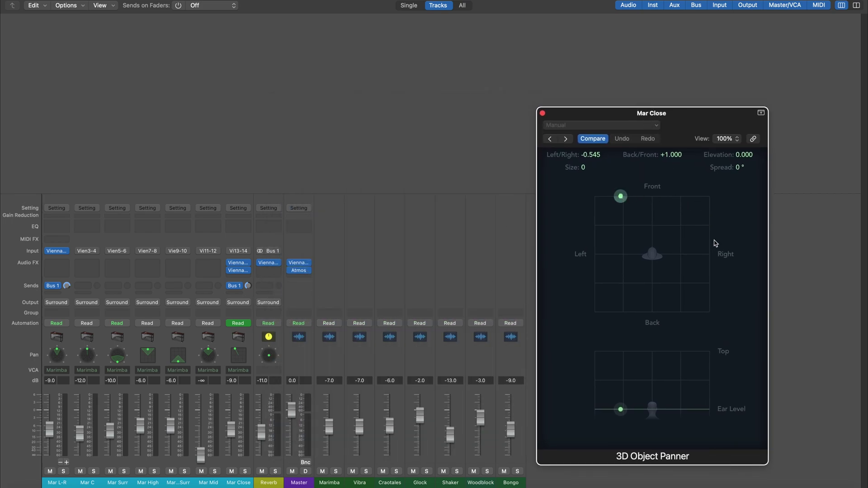
mouse_move(620, 409)
mouse_down()
mouse_move(648, 376)
mouse_move(712, 407)
mouse_up()
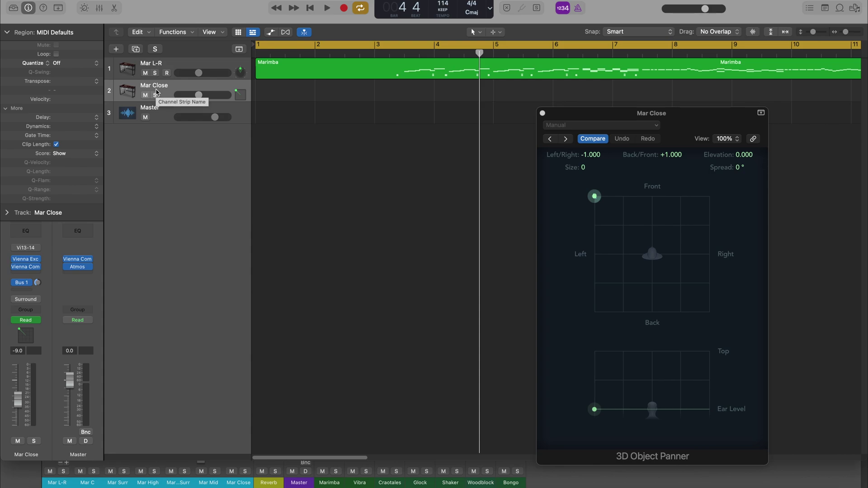
Keep Mar Close on its own aux, expand its left/right, back/front and elevation automation lanes, and play
right_click(157, 90)
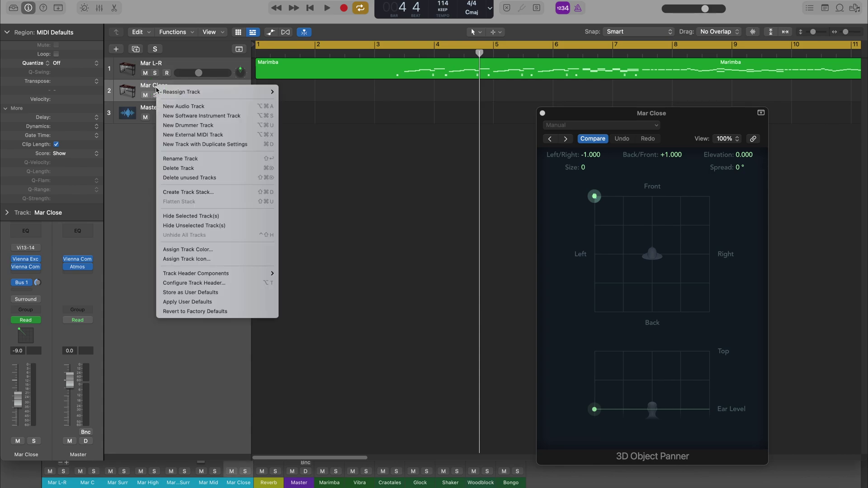
mouse_move(183, 91)
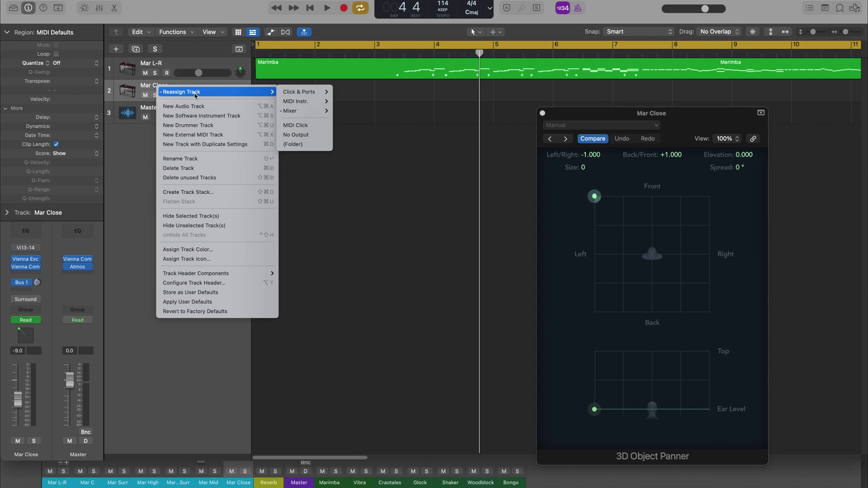
mouse_move(303, 111)
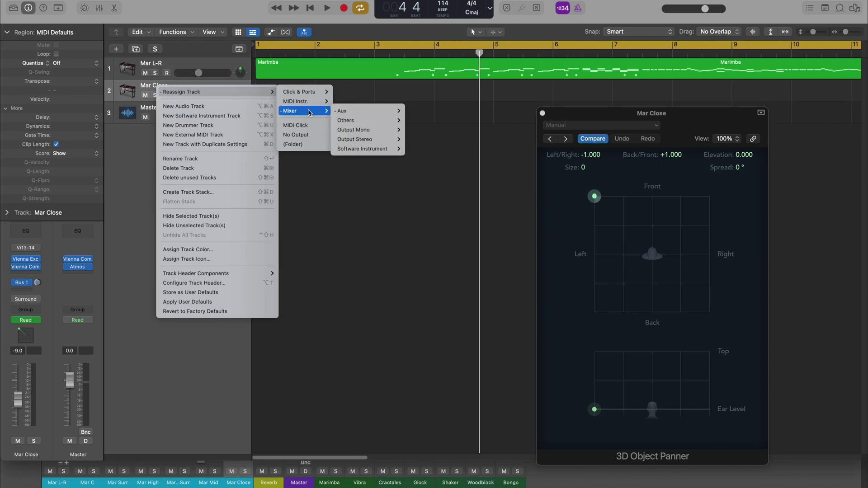
mouse_move(352, 111)
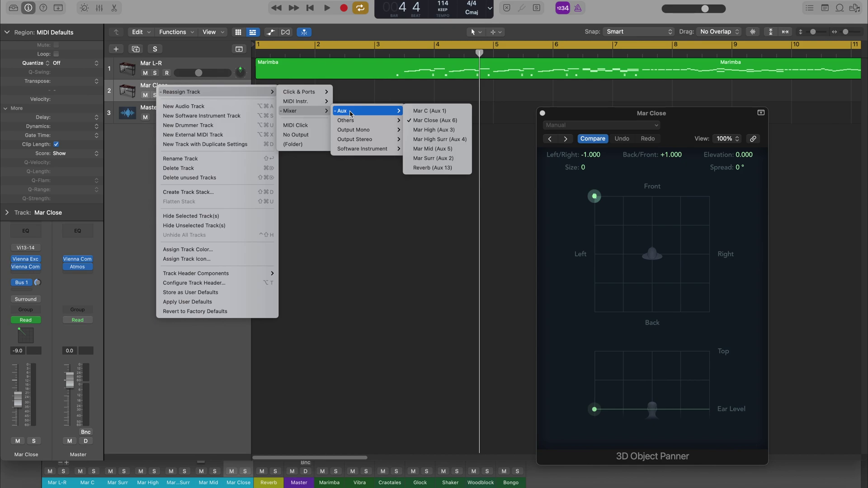
click(429, 125)
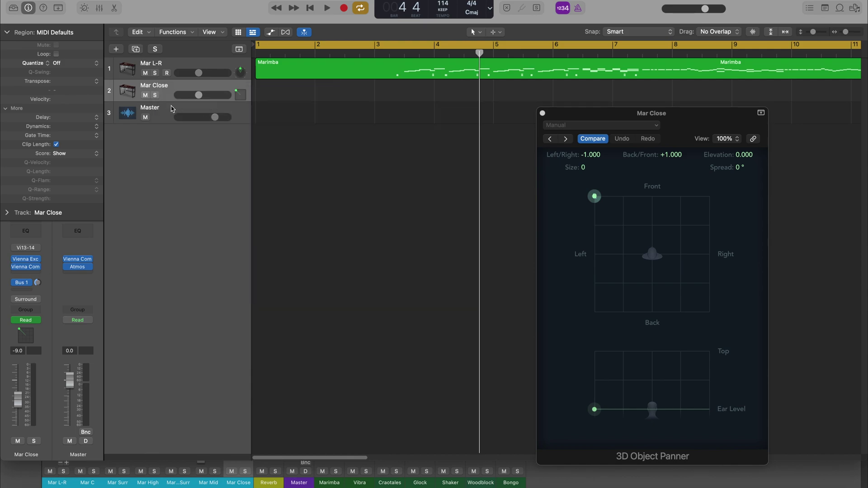
click(270, 33)
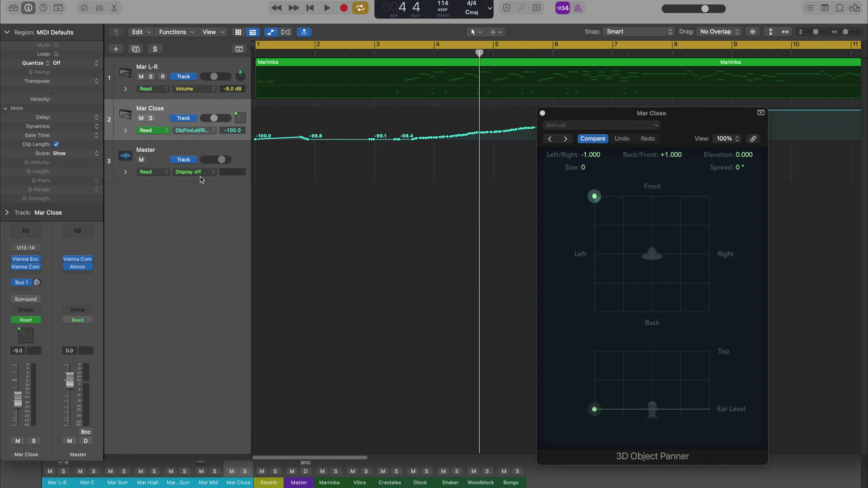
click(125, 133)
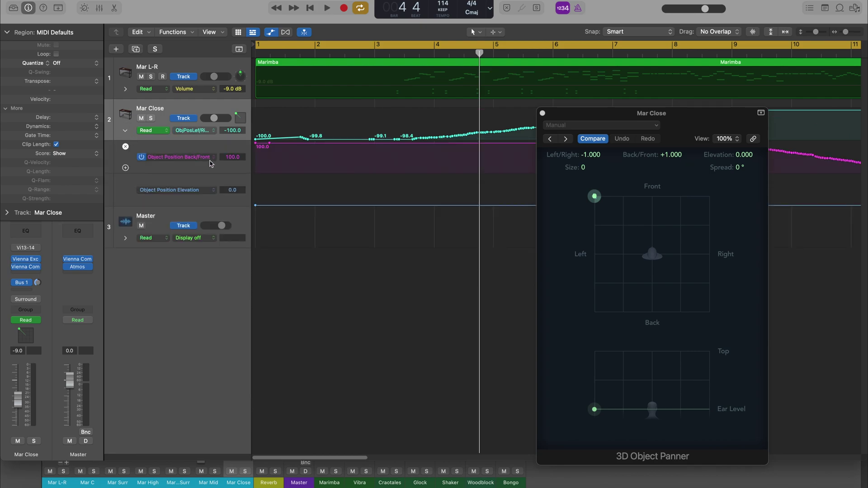
drag(600, 116, 516, 287)
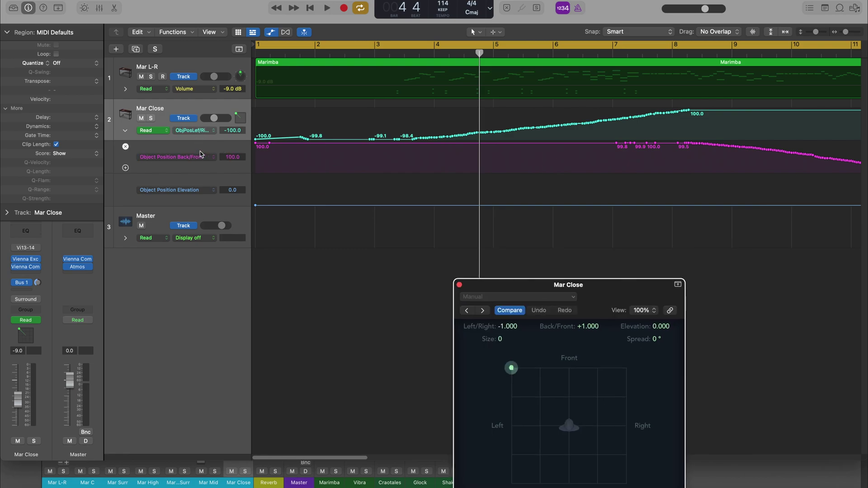
mouse_move(177, 190)
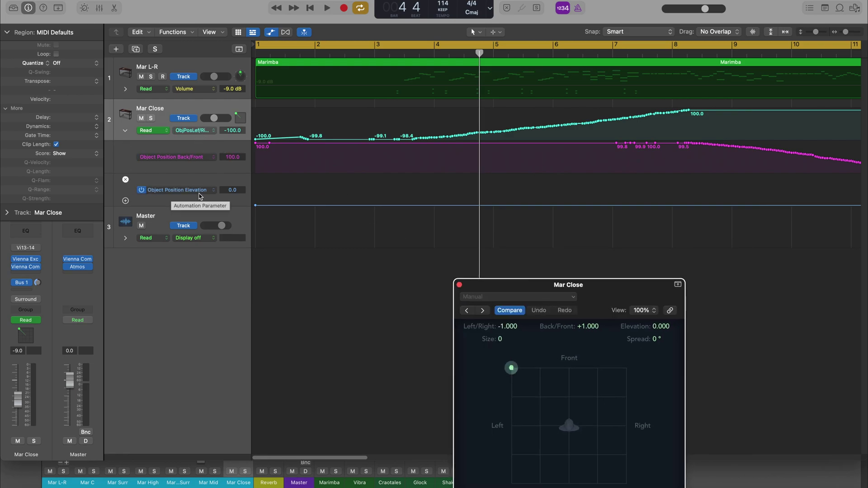
key(space)
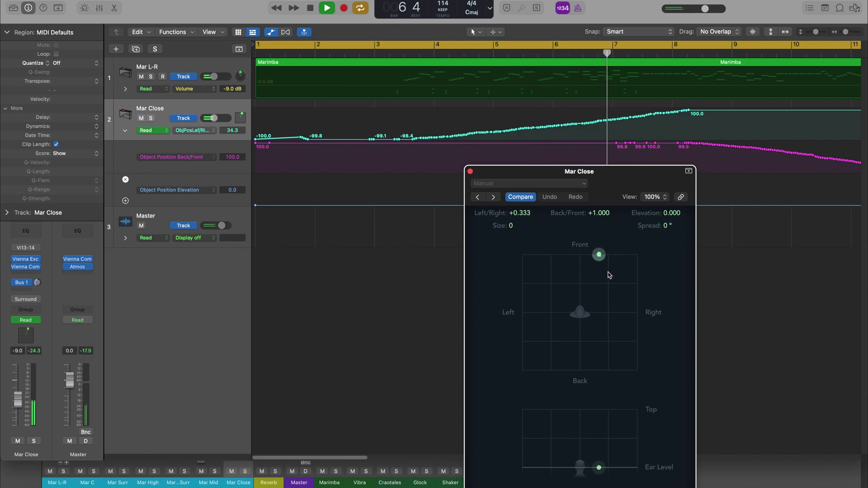
Zoom out to show Mar Close's whole-song automation and move the panner window to reveal elevation
click(846, 35)
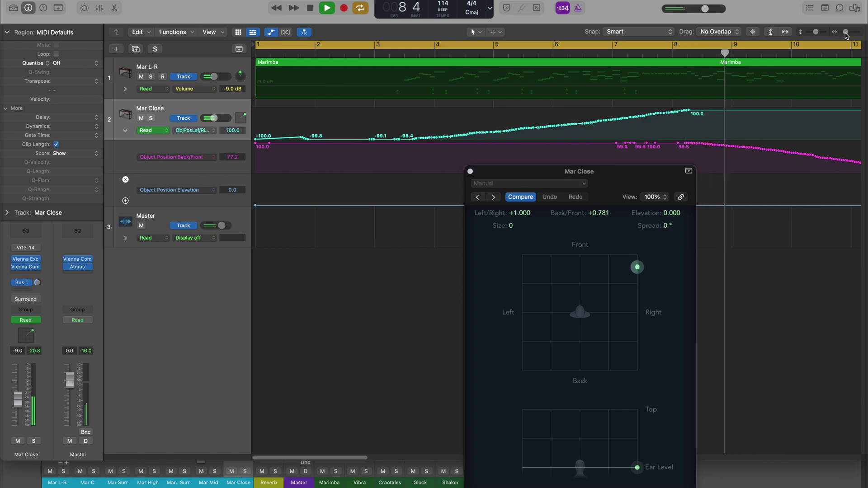
drag(847, 36, 845, 45)
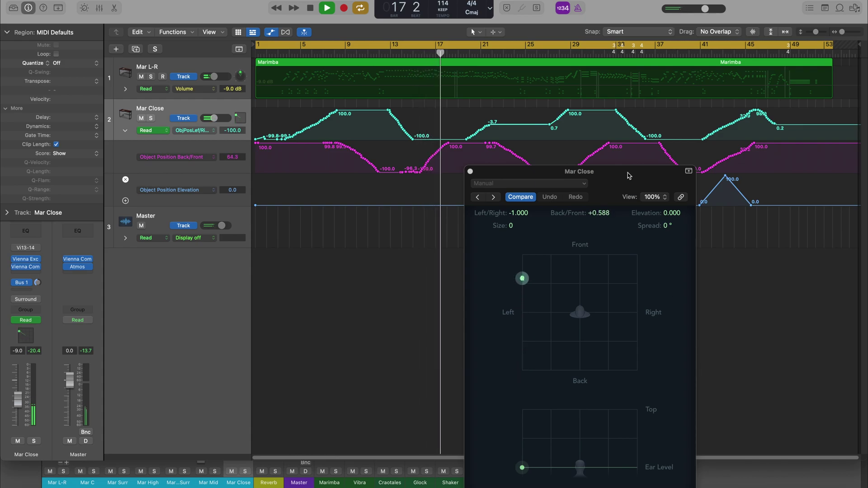
drag(628, 176, 628, 221)
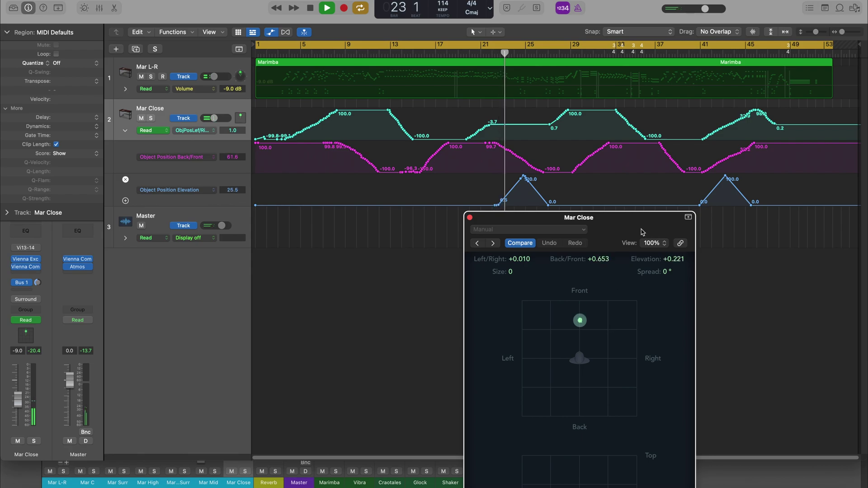
drag(641, 232, 673, 159)
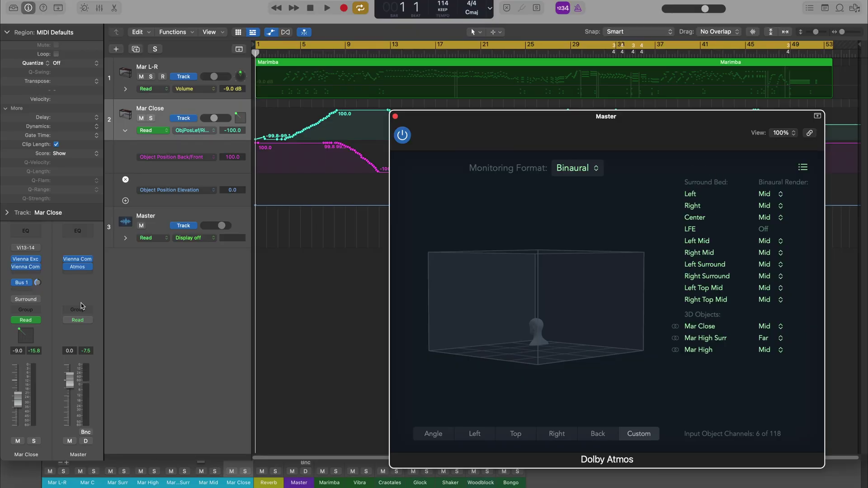
Open Mar L-R's surround panner and set Mar High's binaural render to Far
click(182, 69)
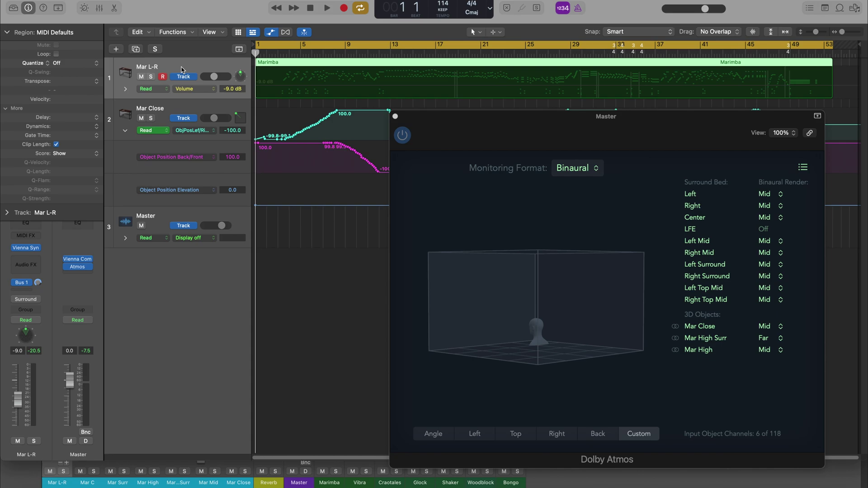
double_click(29, 336)
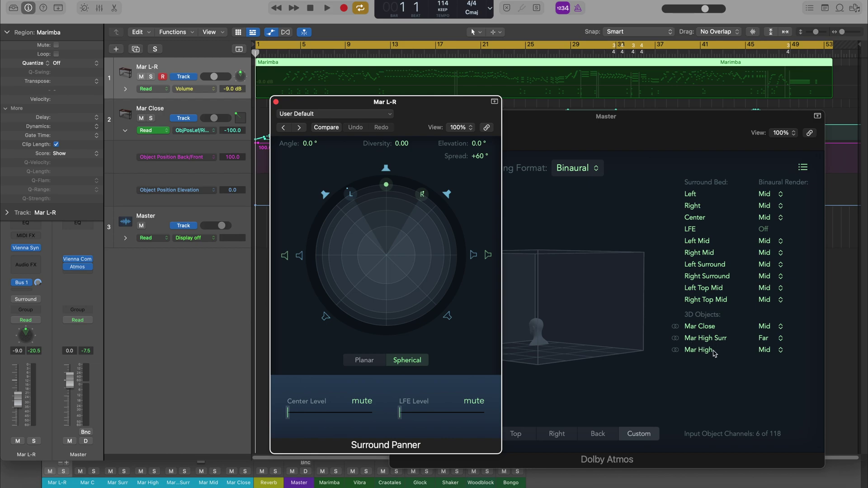
click(770, 351)
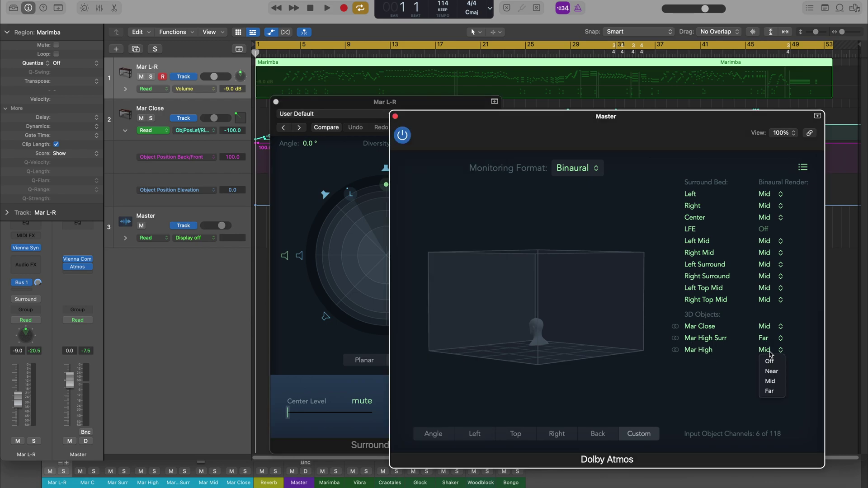
click(774, 392)
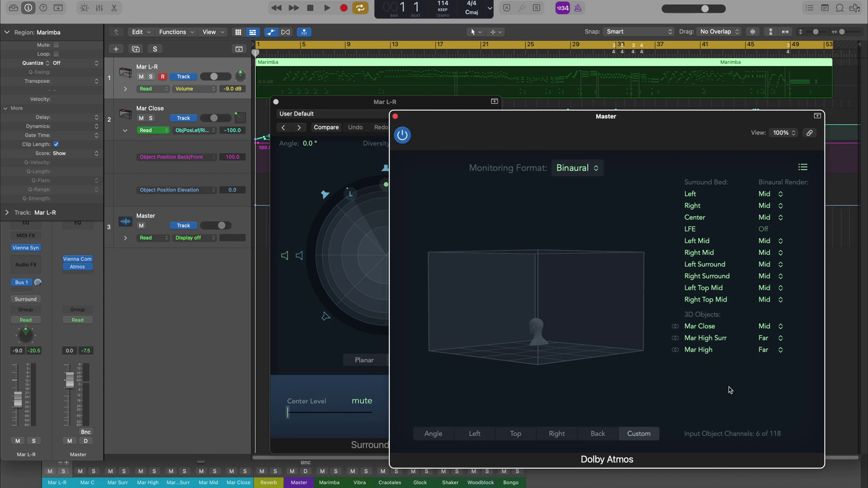
Close the surround panner and start playback
click(360, 122)
click(275, 102)
key(space)
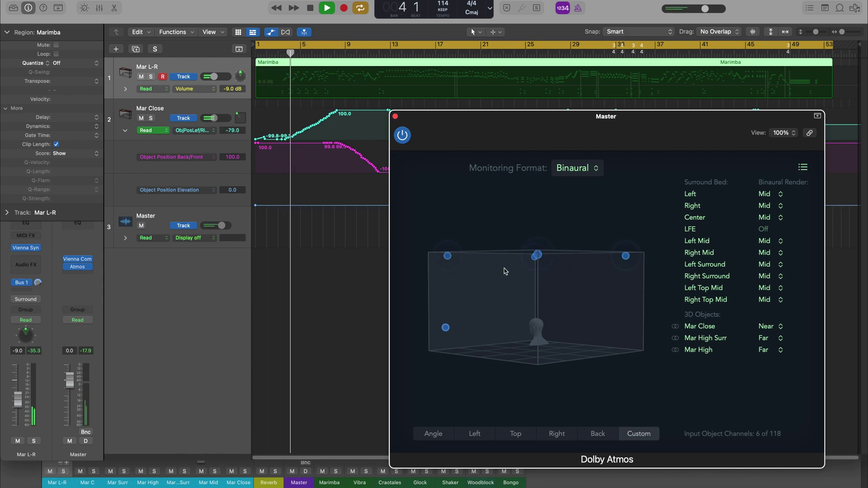
During playback, rotate and tilt the Dolby Atmos room view, briefly checking Mar L-R's surround panner
drag(504, 287, 502, 306)
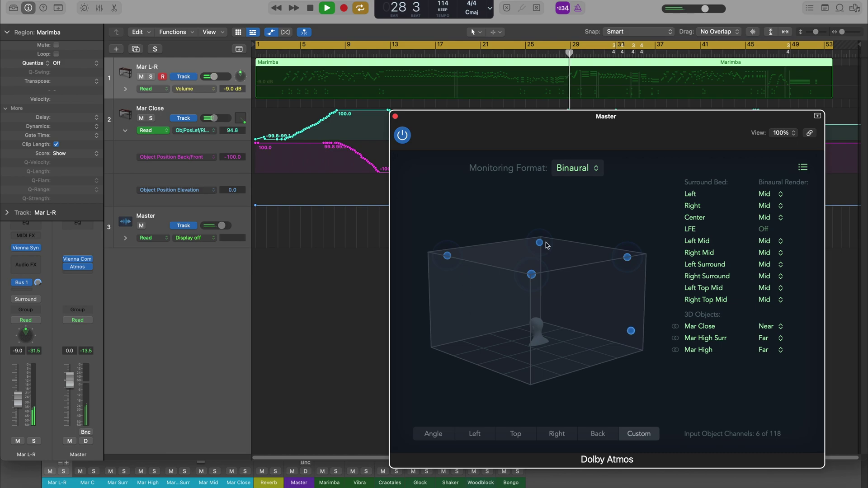
double_click(28, 337)
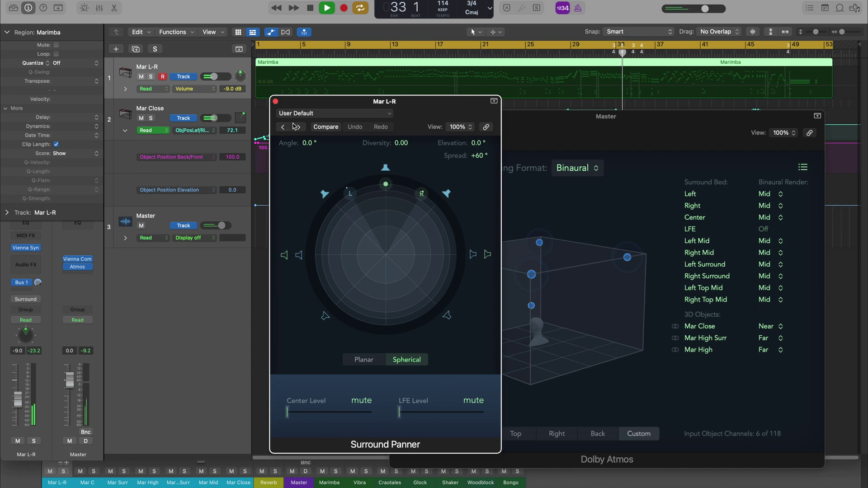
click(275, 102)
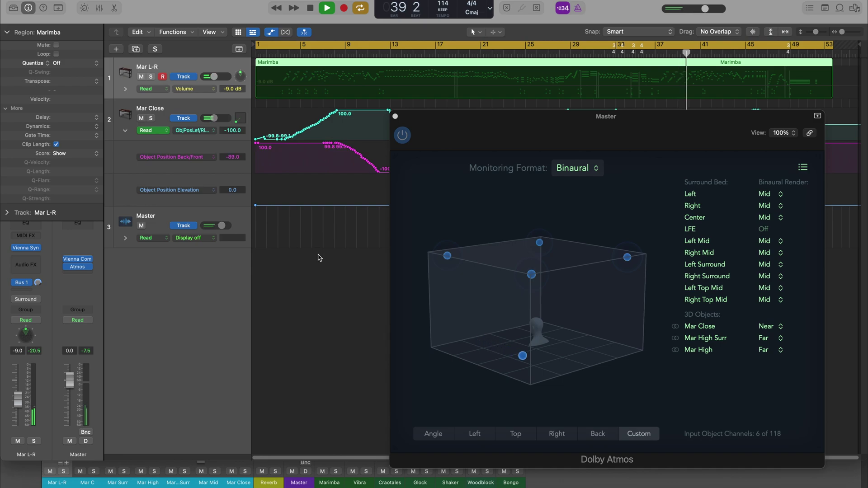
drag(574, 326, 567, 328)
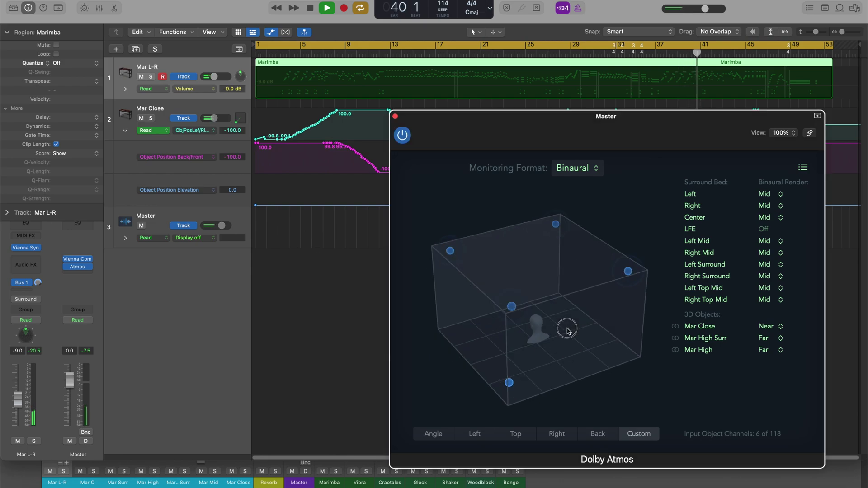